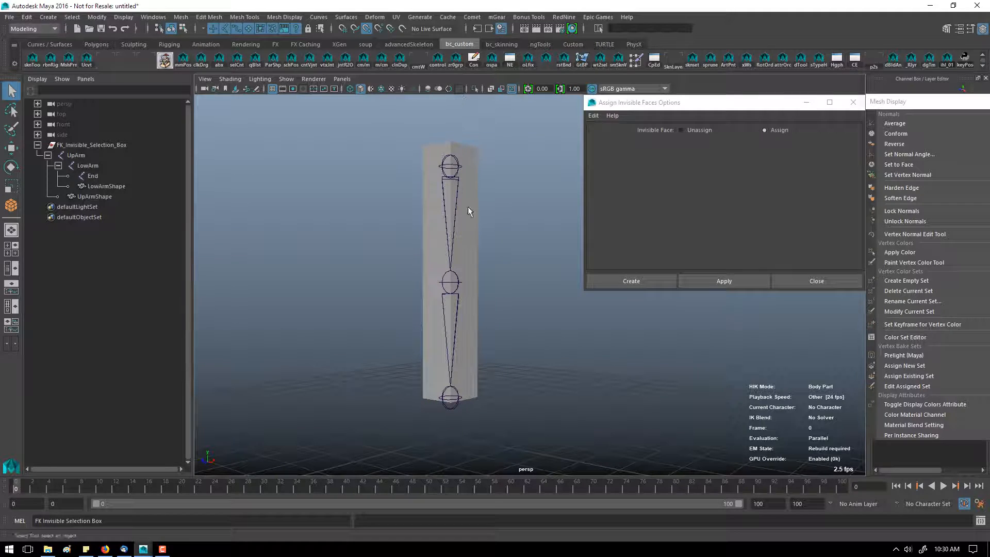
# Step: Test selecting the arm boxes in the viewport while orbiting around the model
pyautogui.click(313, 79)
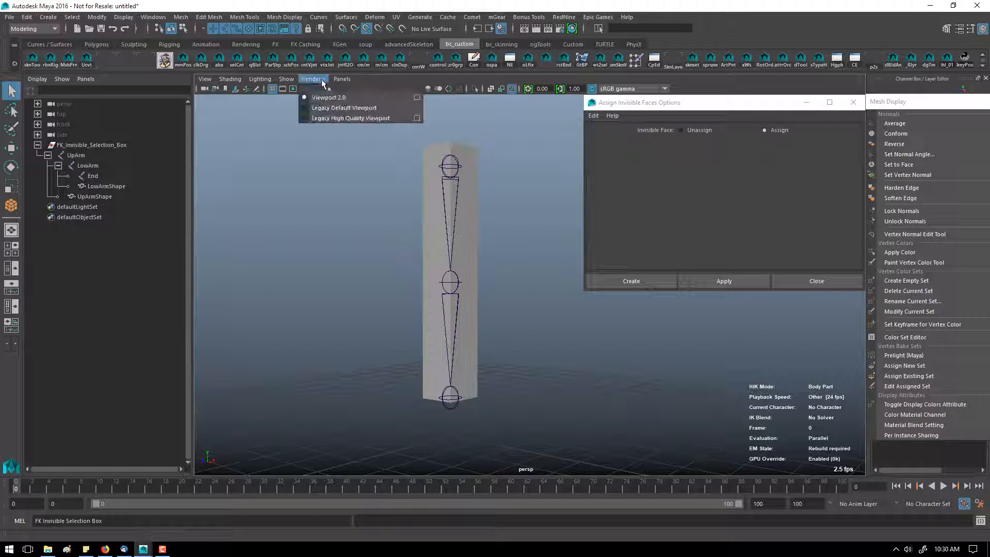
pyautogui.click(477, 291)
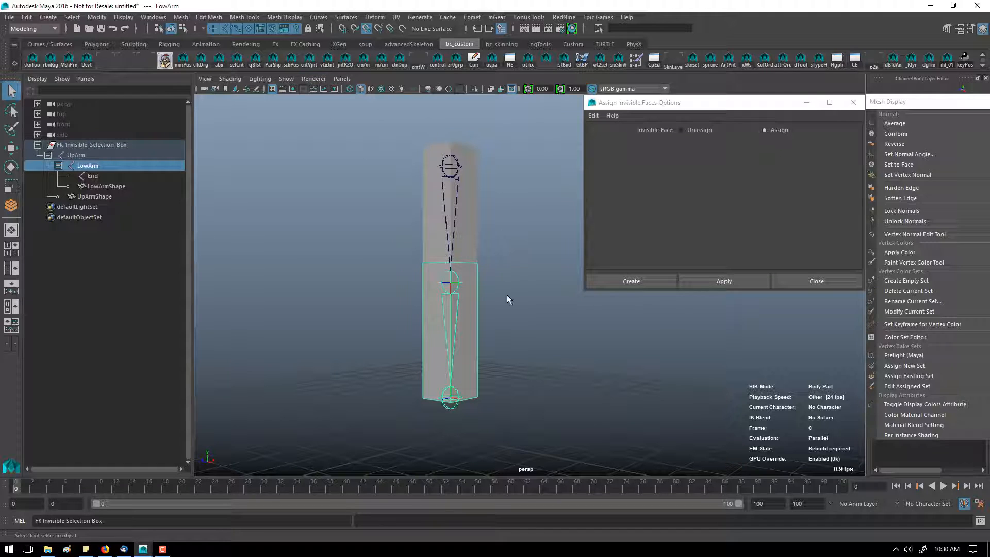
pyautogui.keyDown('alt'); pyautogui.moveTo(506, 295); pyautogui.dragTo(488, 295); pyautogui.keyUp('alt')
pyautogui.click(479, 264)
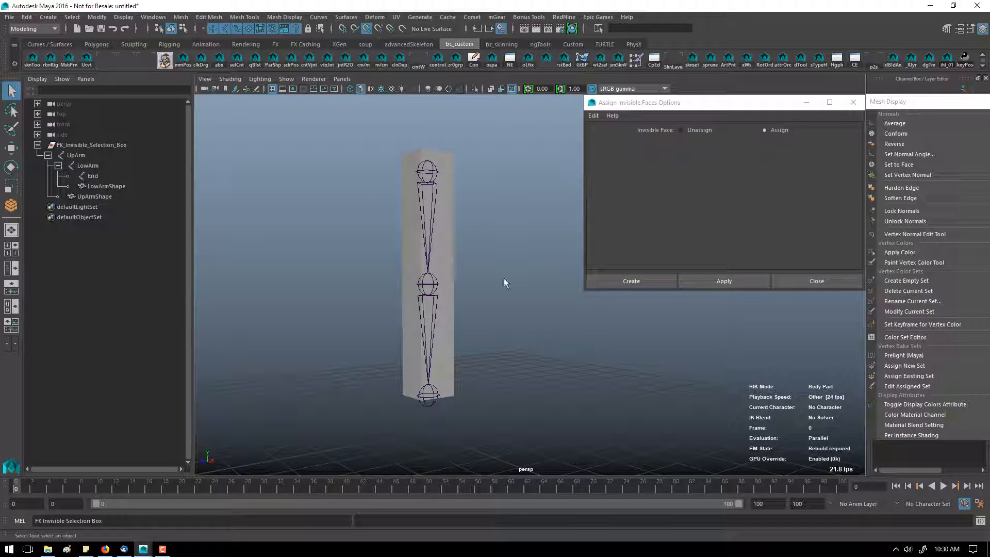
pyautogui.keyDown('alt'); pyautogui.moveTo(463, 243); pyautogui.dragTo(478, 243); pyautogui.keyUp('alt')
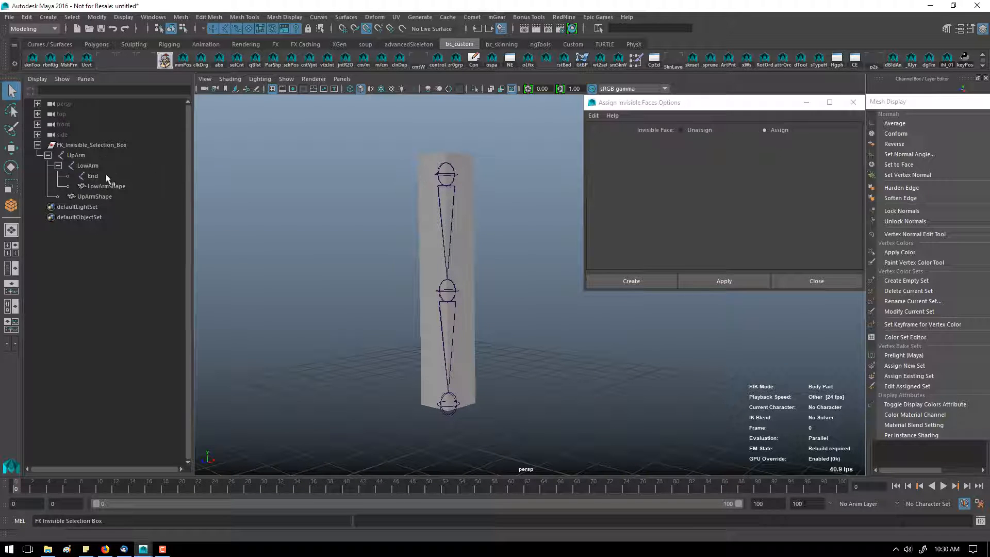
# Step: Turn off the display of shape nodes in the Outliner
pyautogui.rightClick(114, 218)
pyautogui.click(126, 234)
pyautogui.rightClick(137, 188)
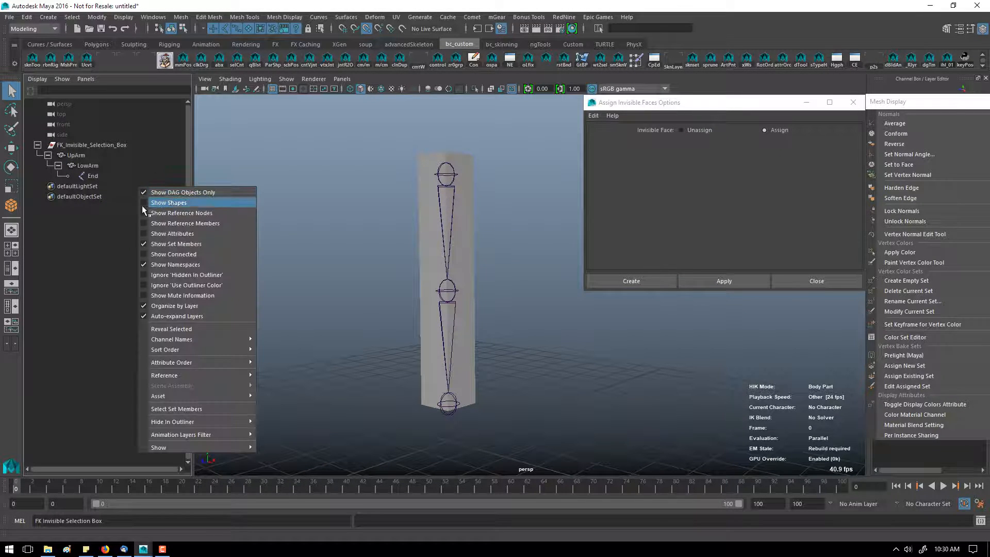
# Step: Select the upper and lower arm boxes from the Outliner and the viewport to check their selection
pyautogui.click(67, 154)
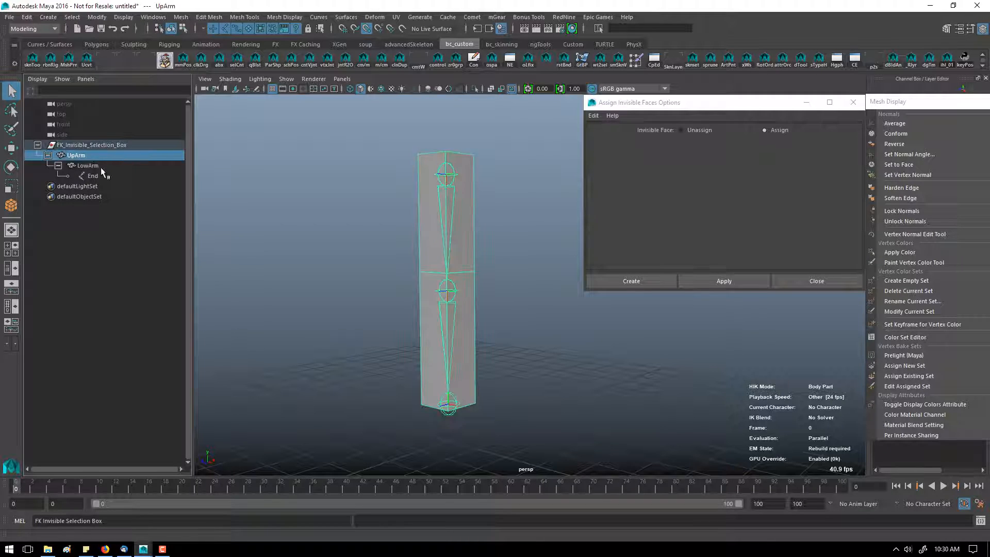
pyautogui.click(102, 166)
pyautogui.click(113, 155)
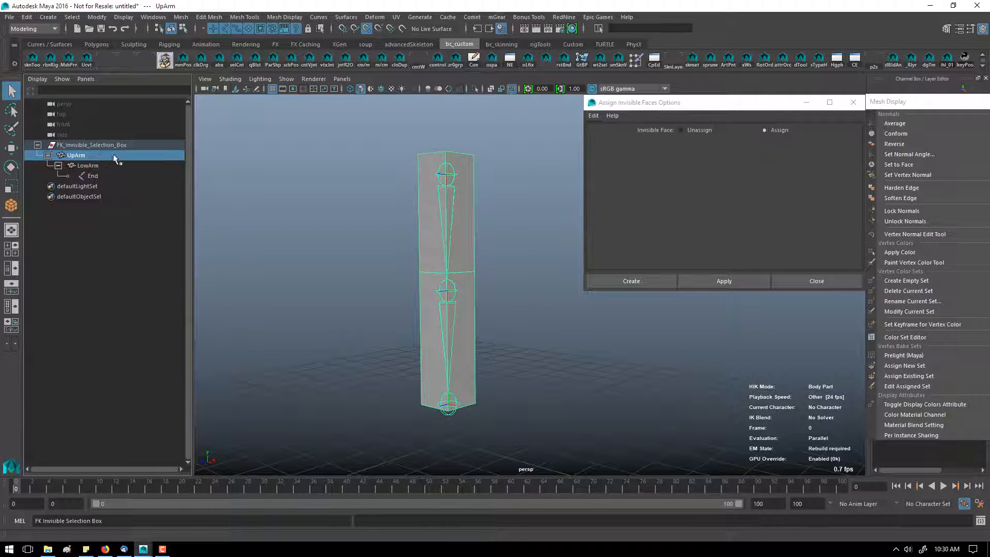
pyautogui.click(447, 363)
pyautogui.click(428, 265)
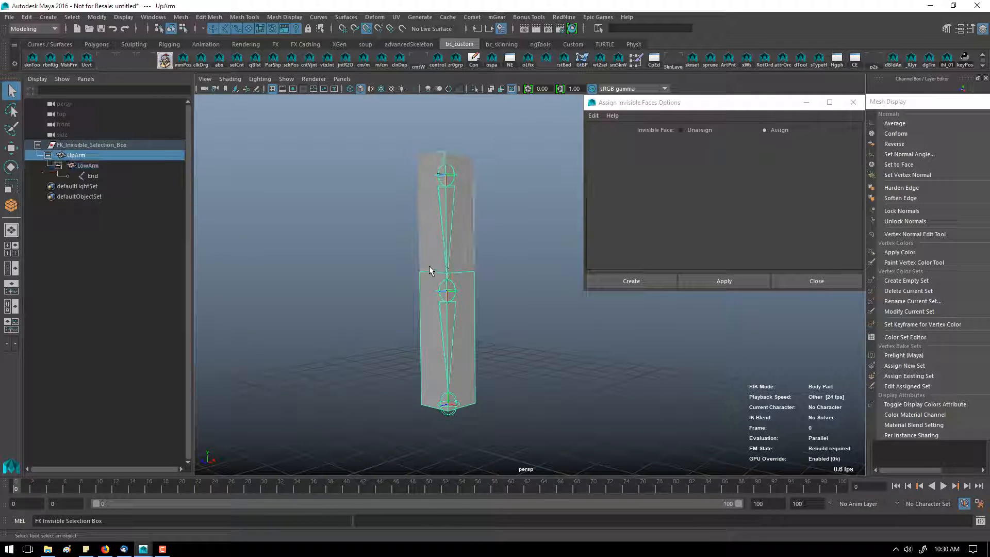
pyautogui.click(456, 321)
# Step: Switch to the Rotate tool and test selecting the arm boxes from different viewing angles
pyautogui.press('w')
pyautogui.press('e')
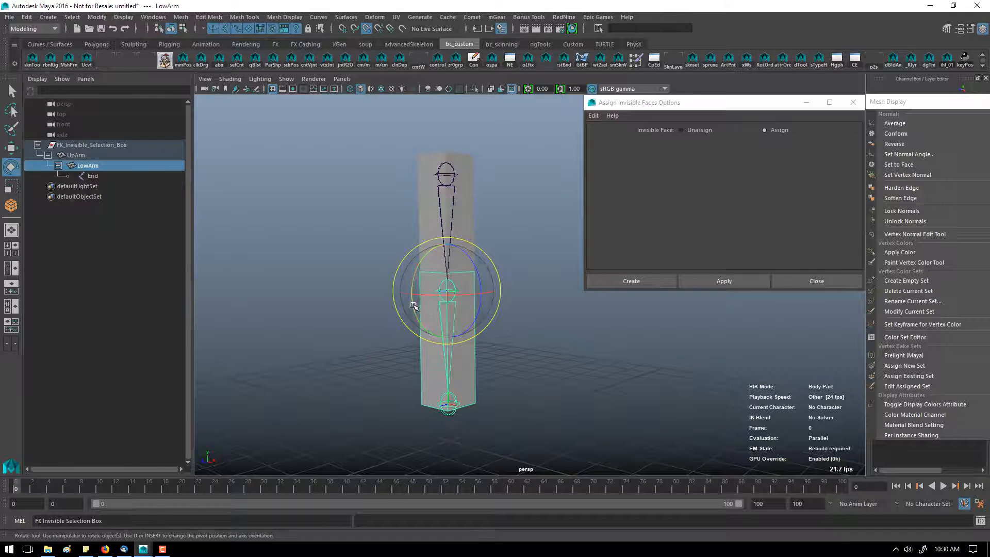
pyautogui.moveTo(414, 305); pyautogui.dragTo(369, 211)
pyautogui.click(378, 210)
pyautogui.keyDown('alt'); pyautogui.moveTo(455, 233); pyautogui.dragTo(446, 235); pyautogui.keyUp('alt')
pyautogui.click(402, 232)
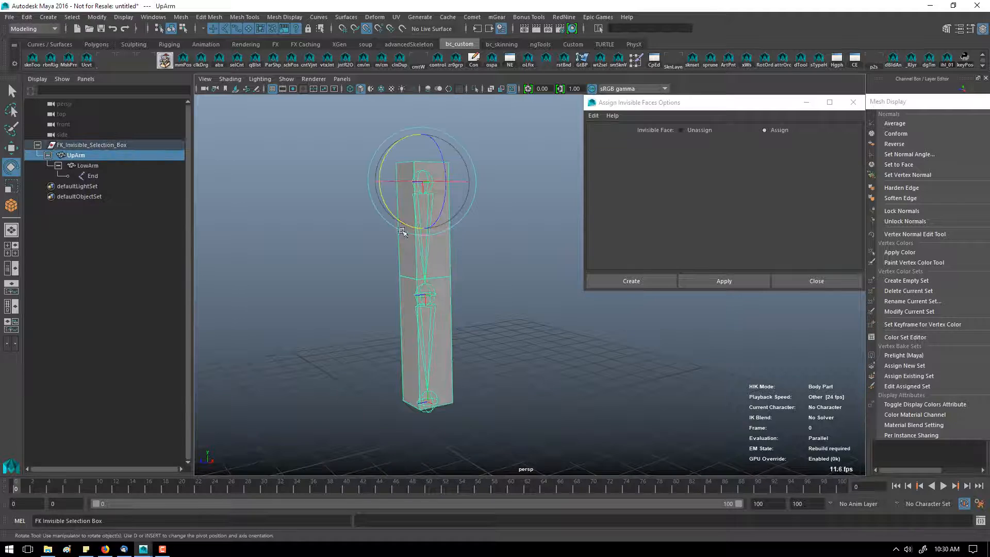
pyautogui.keyDown('alt'); pyautogui.moveTo(423, 335); pyautogui.dragTo(503, 328); pyautogui.keyUp('alt')
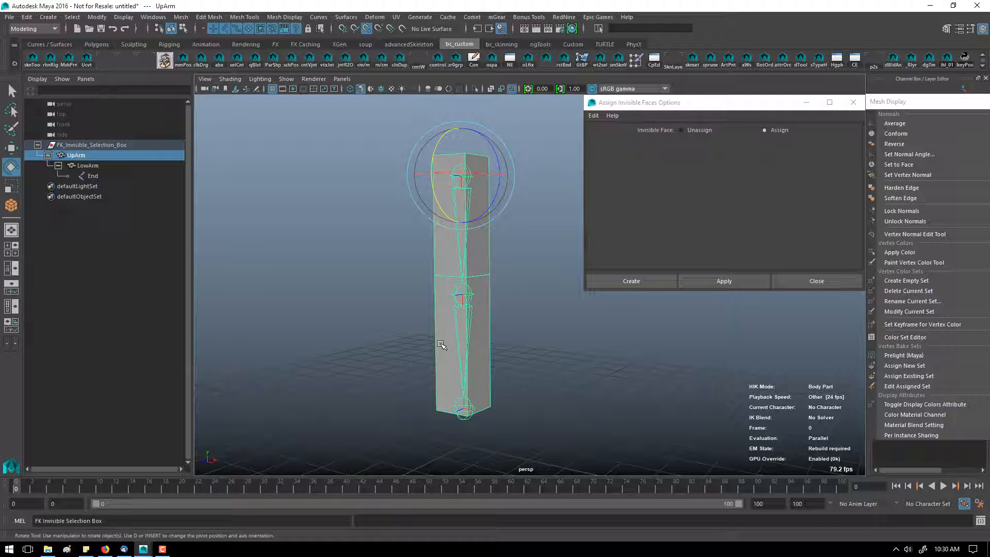
pyautogui.click(354, 283)
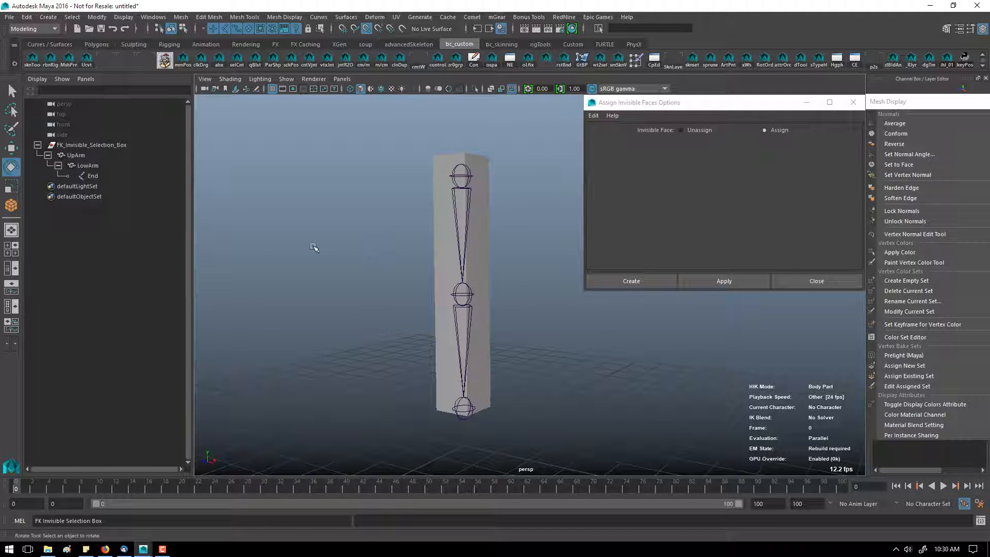
pyautogui.keyDown('alt'); pyautogui.moveTo(314, 247); pyautogui.dragTo(298, 263); pyautogui.keyUp('alt')
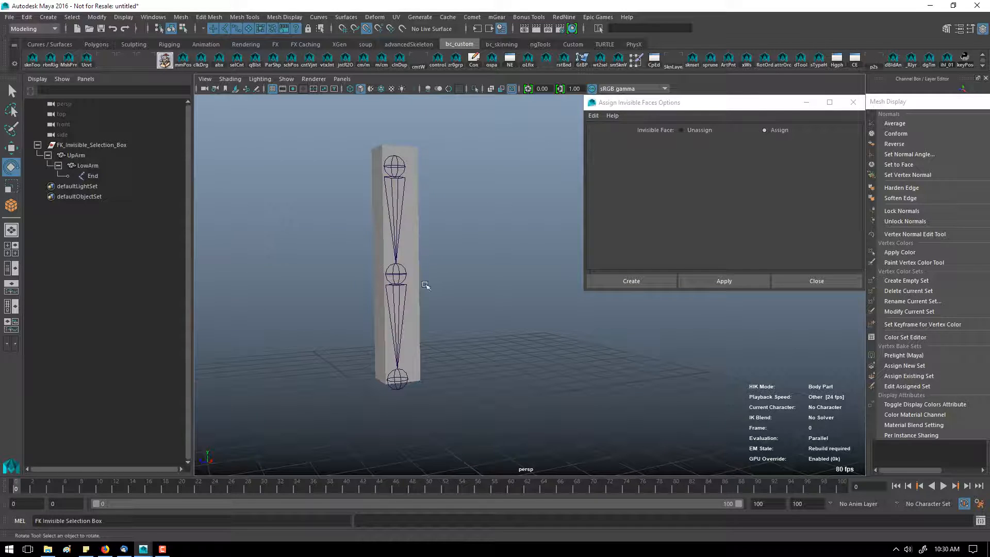
pyautogui.click(408, 186)
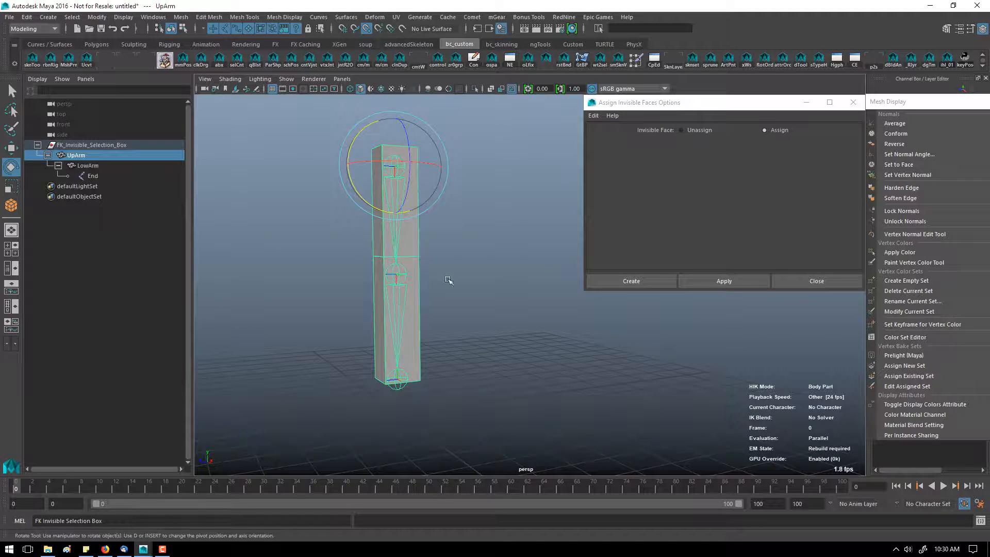
pyautogui.click(283, 210)
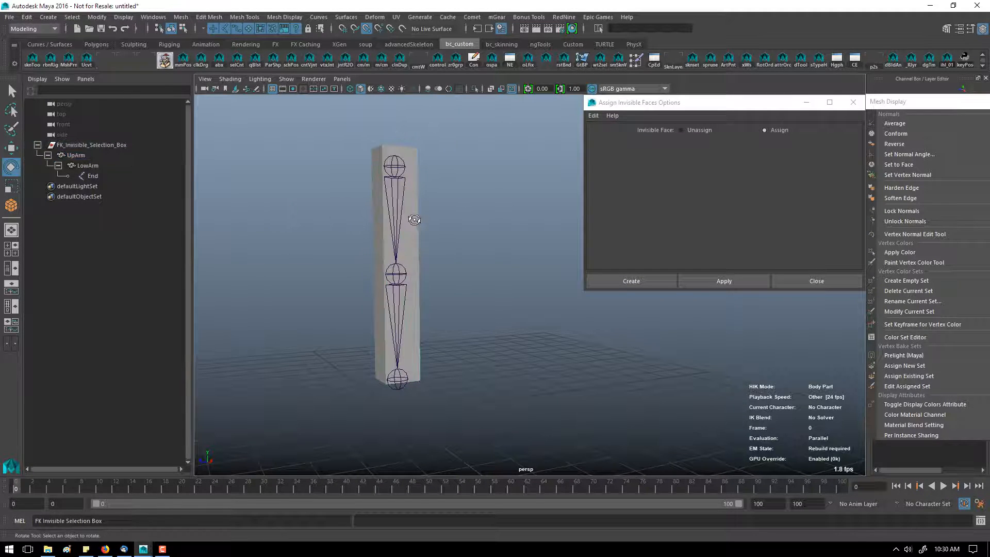
# Step: Select all faces of the upper and lower arm boxes and apply Assign Invisible Faces with Assign chosen
pyautogui.keyDown('alt'); pyautogui.moveTo(413, 216); pyautogui.dragTo(424, 222); pyautogui.keyUp('alt')
pyautogui.click(423, 224)
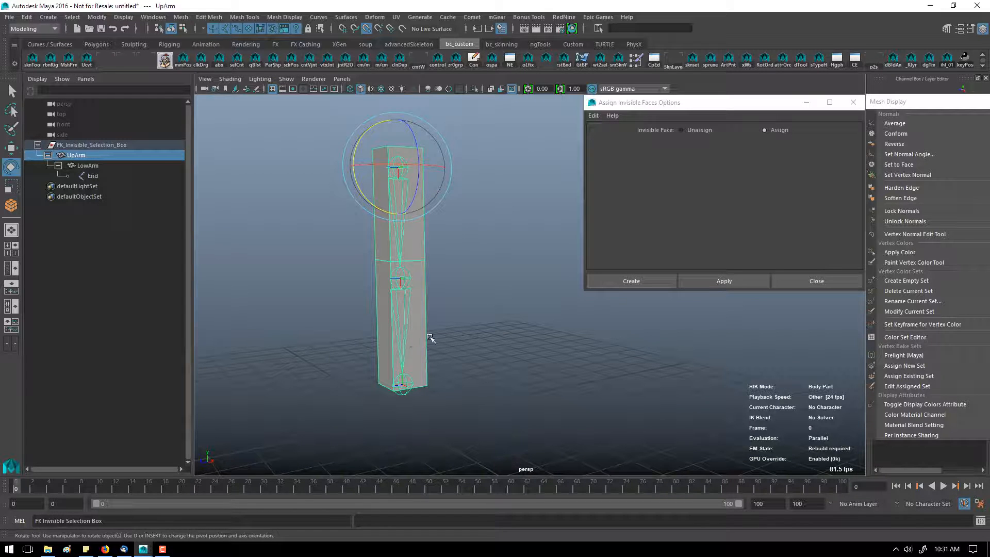
pyautogui.keyDown('alt'); pyautogui.moveTo(420, 351); pyautogui.dragTo(448, 345); pyautogui.keyUp('alt')
pyautogui.moveTo(448, 344); pyautogui.dragTo(449, 300, button='right')
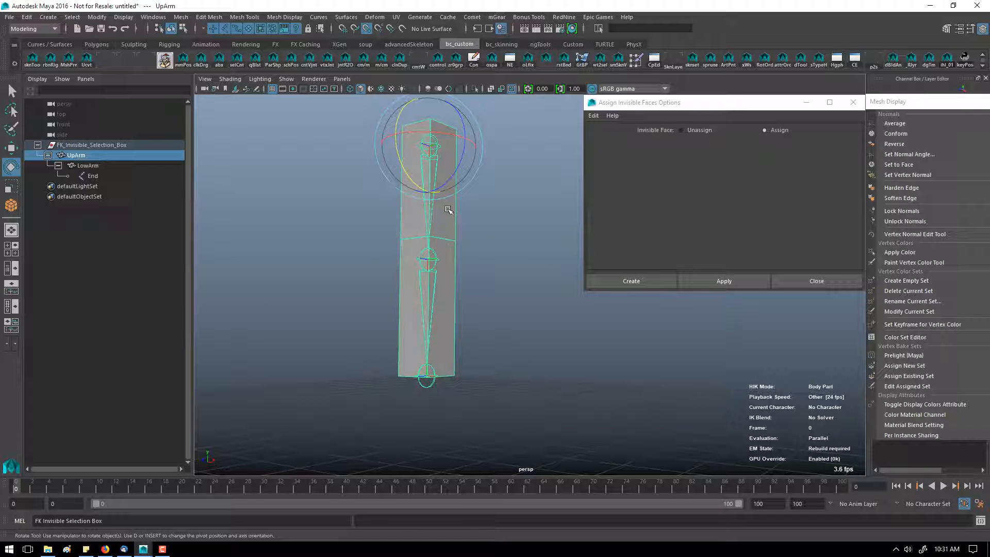
pyautogui.moveTo(454, 210); pyautogui.dragTo(453, 236, button='right')
pyautogui.click(453, 225)
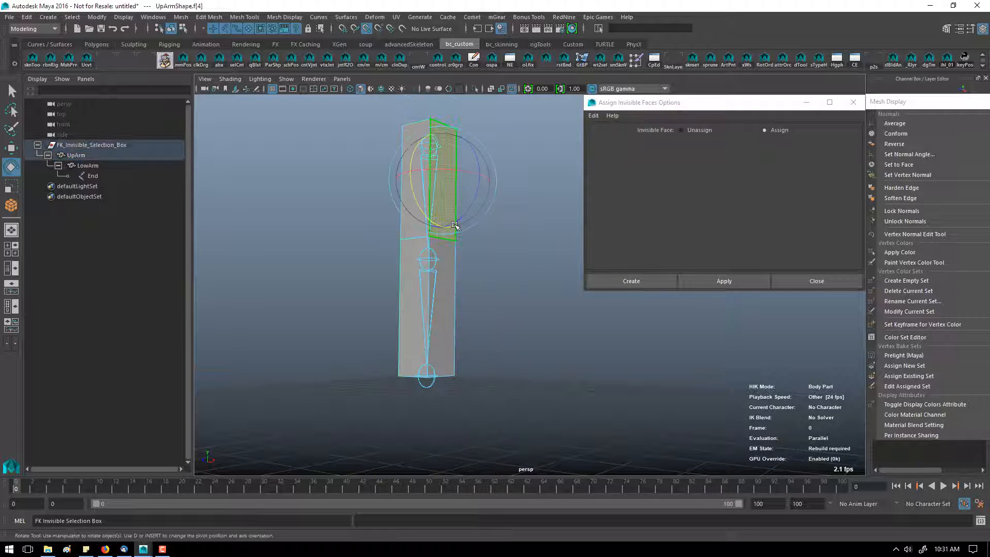
pyautogui.doubleClick(453, 225)
pyautogui.keyDown('shift'); pyautogui.doubleClick(443, 281); pyautogui.keyUp('shift')
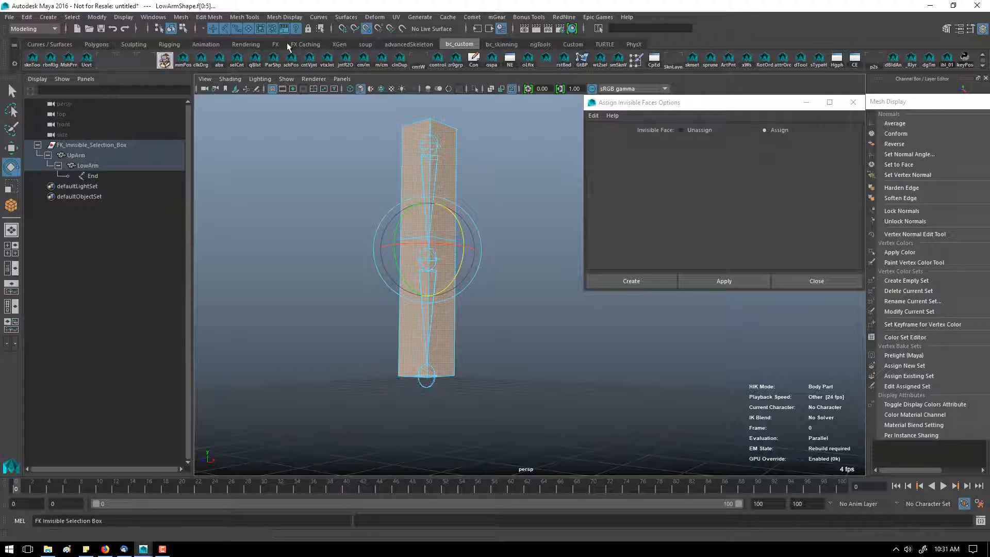
pyautogui.click(206, 17)
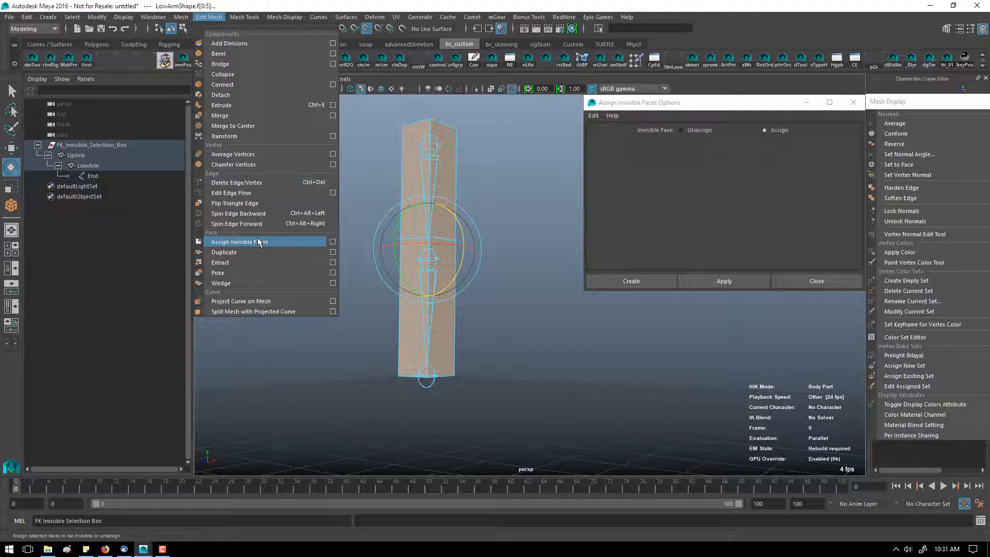
pyautogui.click(333, 242)
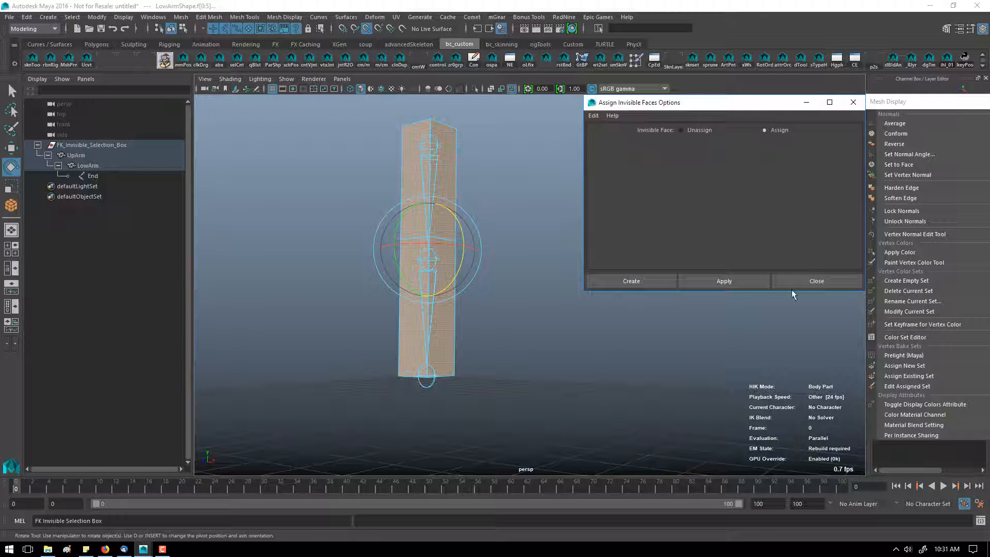
pyautogui.click(754, 282)
pyautogui.click(517, 275)
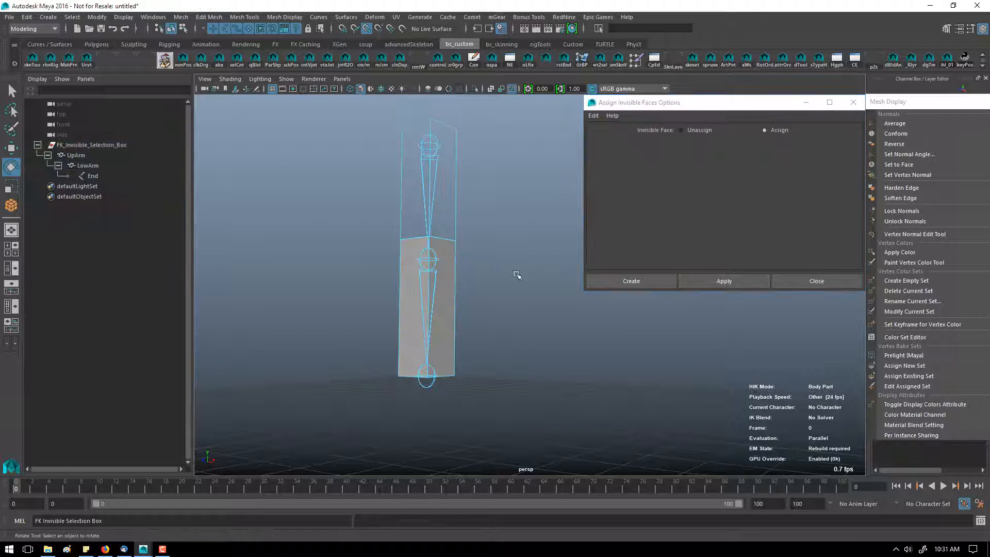
# Step: Assign invisible faces to all faces of the lower arm box and close the options dialog
pyautogui.keyDown('alt'); pyautogui.moveTo(517, 275); pyautogui.dragTo(486, 287); pyautogui.keyUp('alt')
pyautogui.click(429, 312)
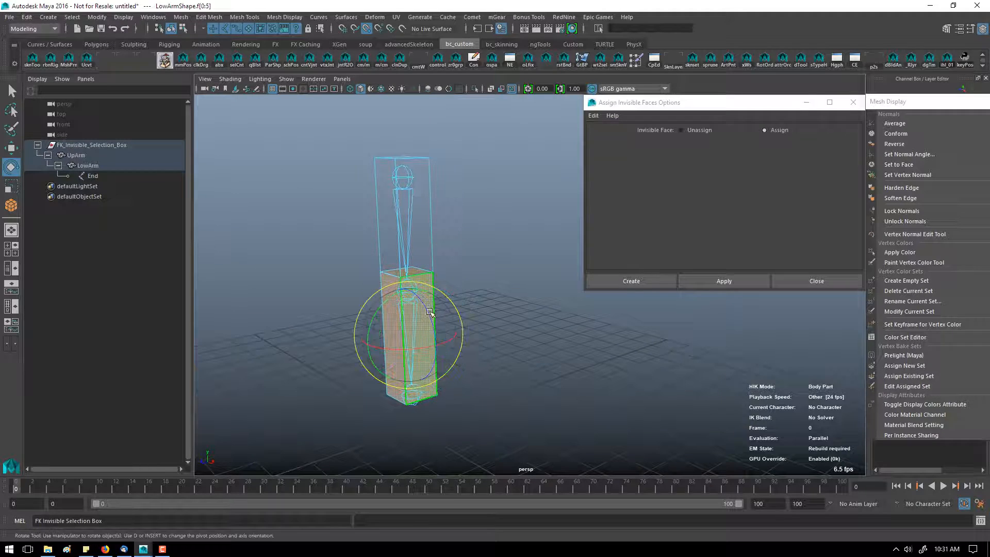
pyautogui.click(717, 282)
pyautogui.click(522, 336)
pyautogui.keyDown('alt'); pyautogui.moveTo(521, 335); pyautogui.dragTo(411, 270); pyautogui.keyUp('alt')
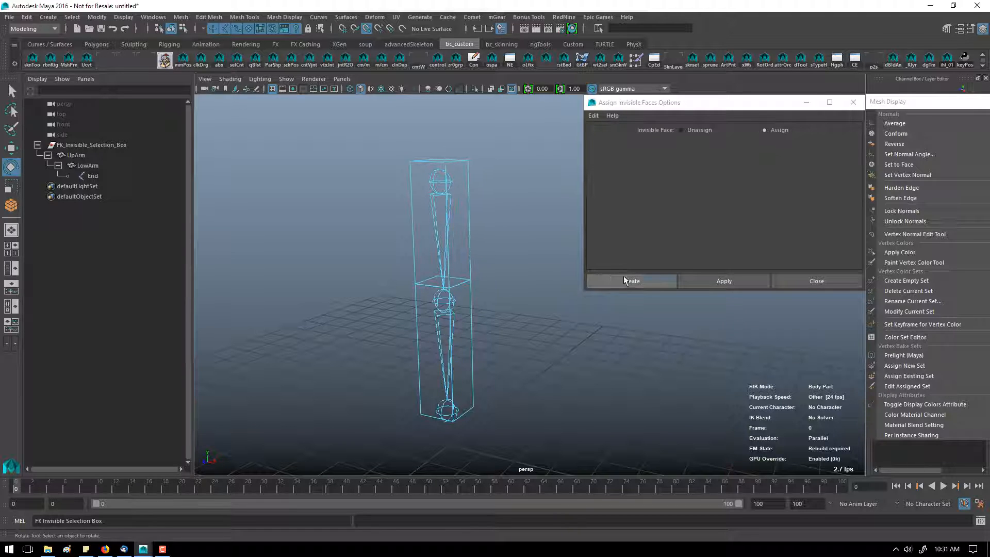
pyautogui.keyDown('alt'); pyautogui.moveTo(426, 353); pyautogui.dragTo(412, 308); pyautogui.keyUp('alt')
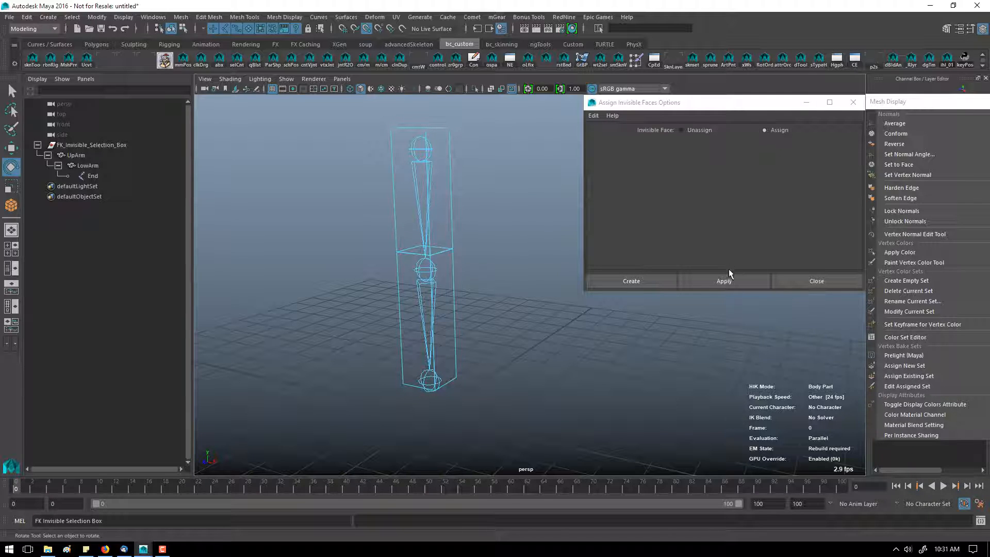
pyautogui.click(804, 280)
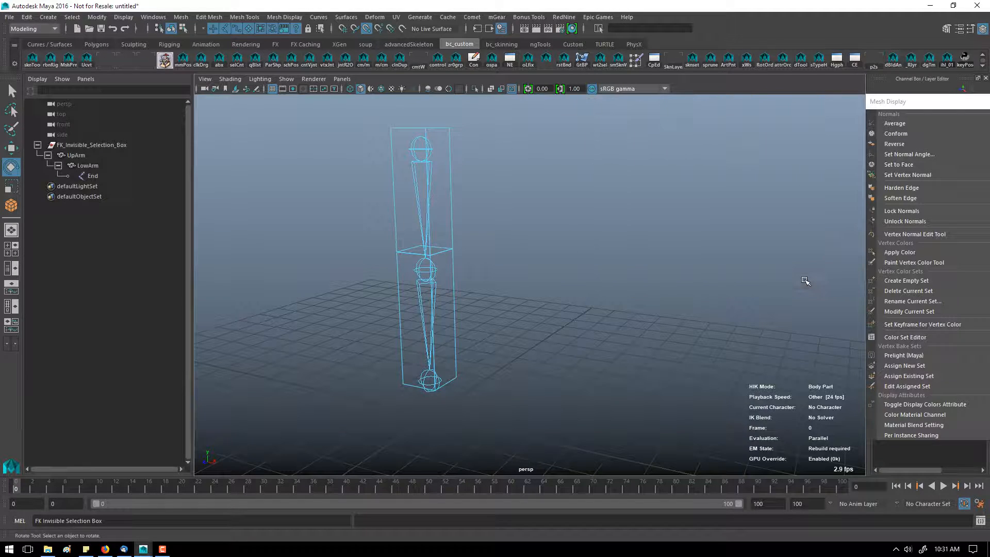
# Step: Tear off the Mesh Display menu, select the faces of both arm boxes and apply Soften Edge
pyautogui.moveTo(923, 105); pyautogui.dragTo(759, 101)
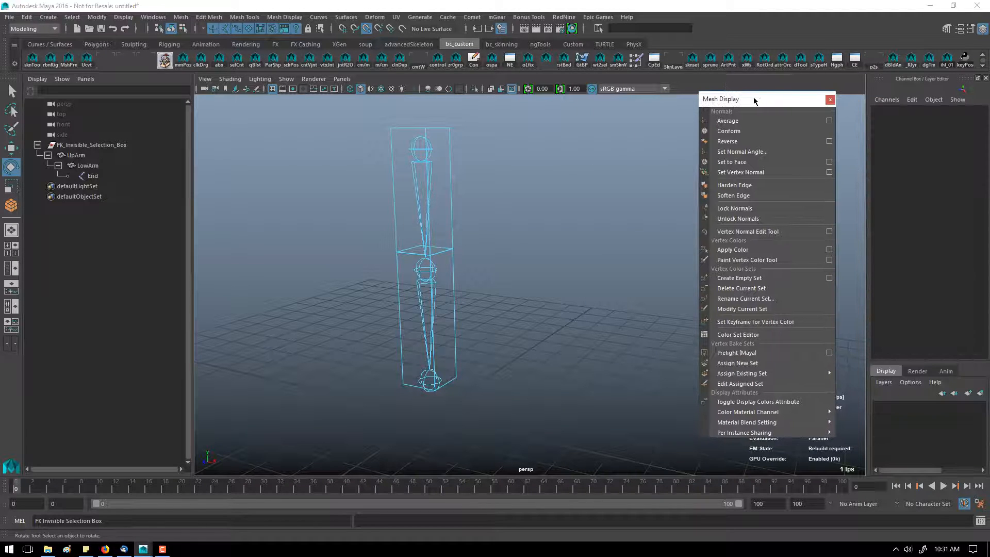
pyautogui.keyDown('alt'); pyautogui.moveTo(476, 155); pyautogui.dragTo(446, 159); pyautogui.keyUp('alt')
pyautogui.click(410, 158)
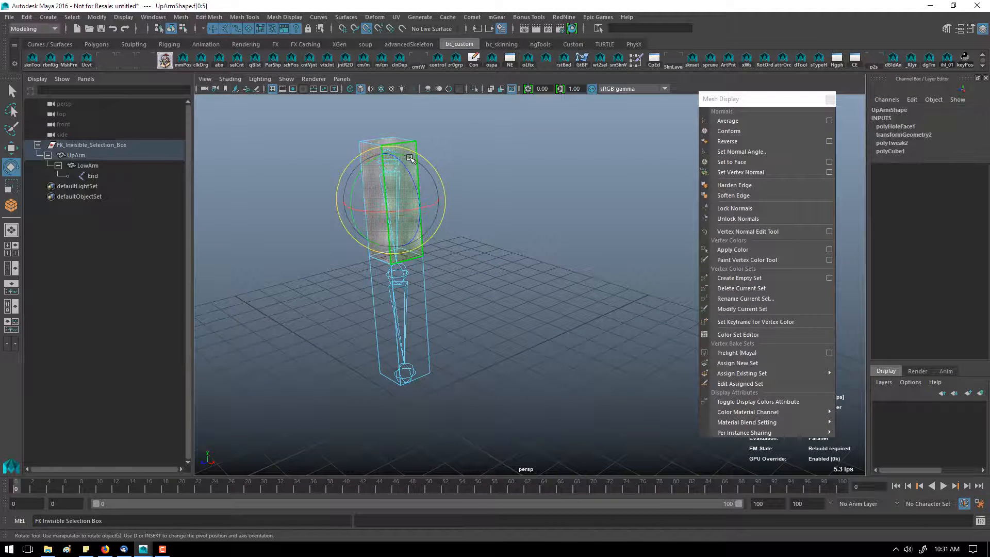
pyautogui.click(419, 279)
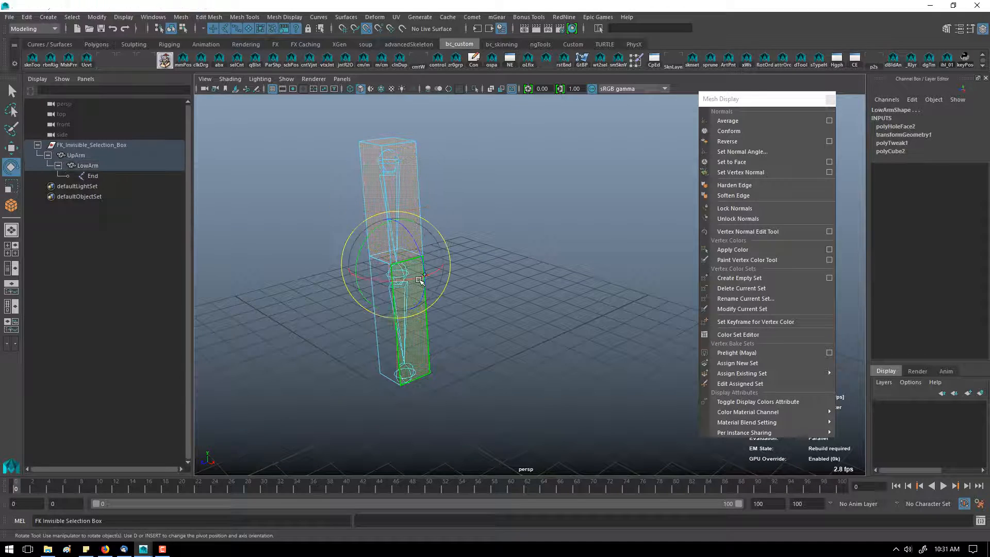
pyautogui.click(753, 195)
pyautogui.keyDown('alt'); pyautogui.moveTo(457, 244); pyautogui.dragTo(499, 271); pyautogui.keyUp('alt')
pyautogui.click(499, 271)
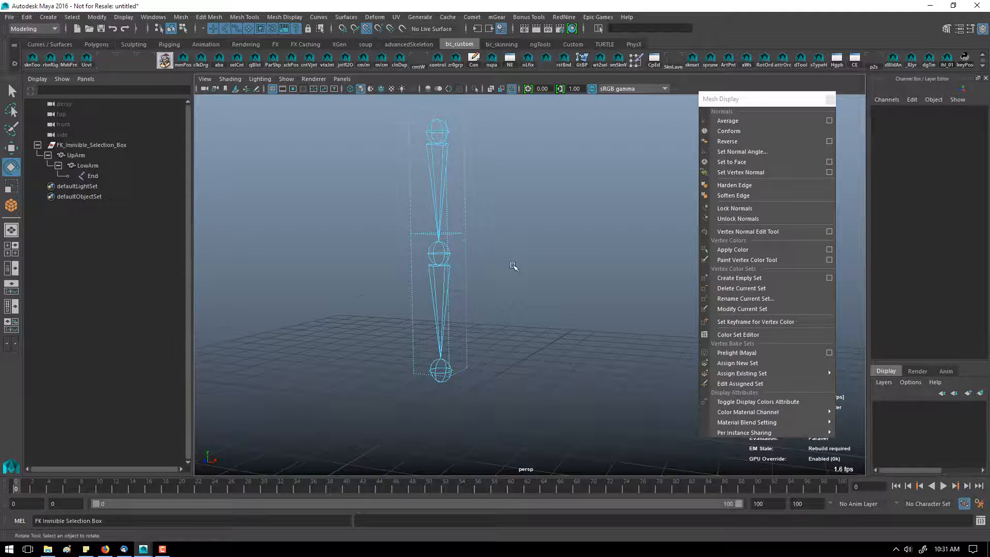
# Step: Select the upper arm box's faces and switch back to object selection mode
pyautogui.keyDown('alt'); pyautogui.moveTo(514, 269); pyautogui.dragTo(486, 272); pyautogui.keyUp('alt')
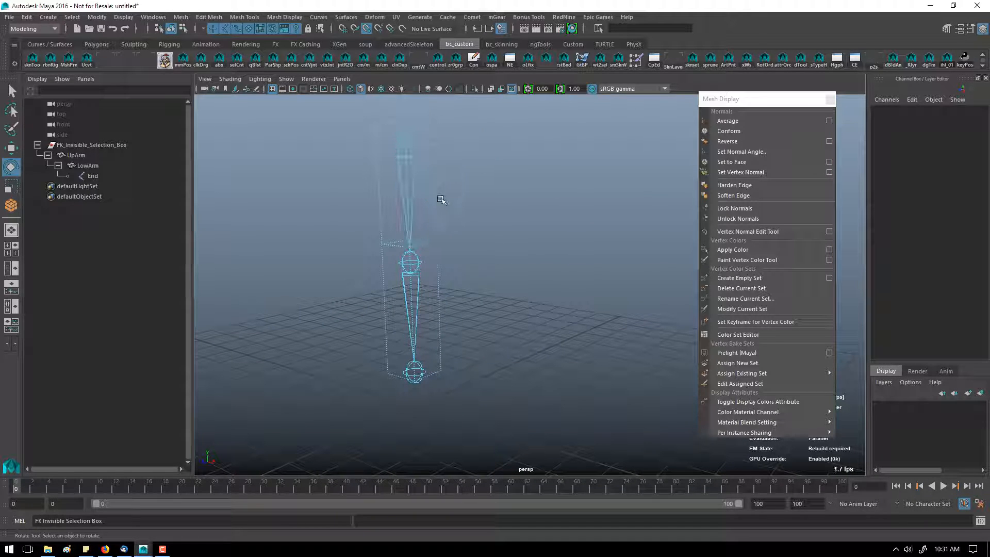
pyautogui.click(443, 232)
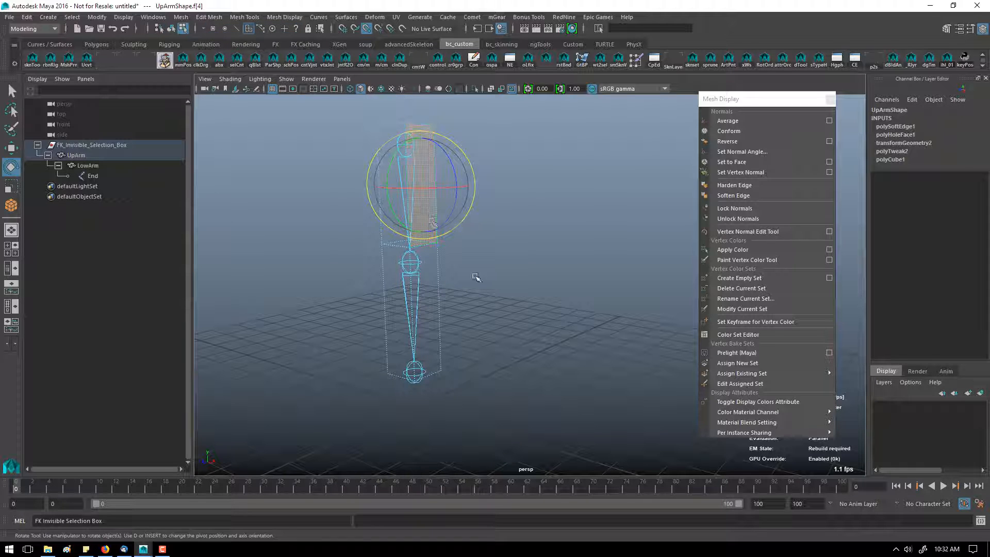
pyautogui.click(475, 277)
pyautogui.keyDown('alt'); pyautogui.moveTo(443, 287); pyautogui.dragTo(426, 264); pyautogui.keyUp('alt')
pyautogui.doubleClick(412, 220)
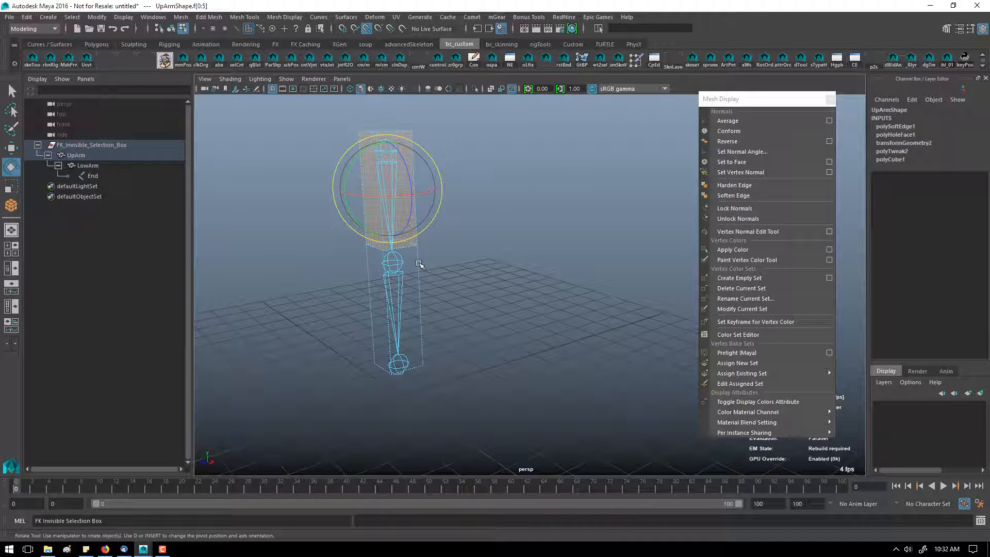
pyautogui.press('F8')
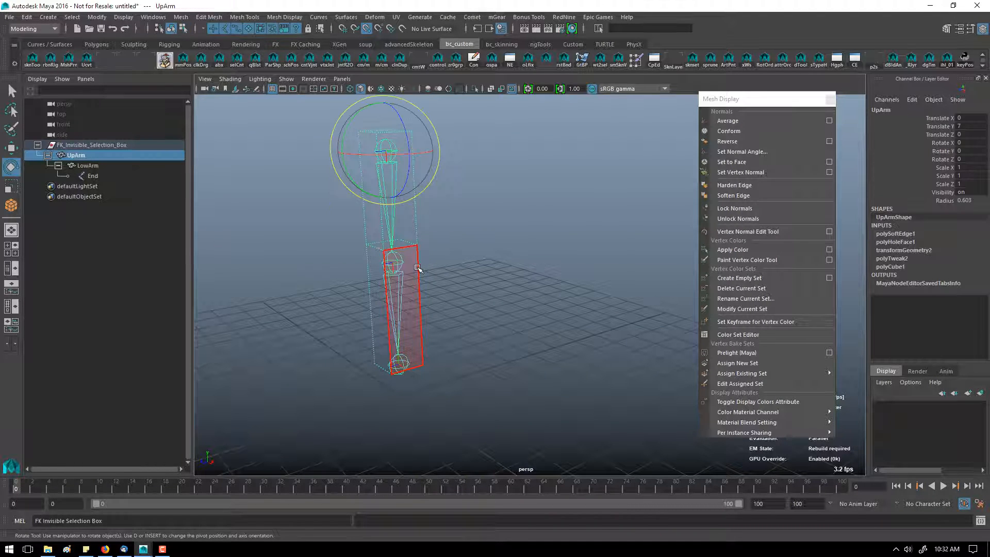
# Step: Test clicking inside the invisible boxes to select the arm controls from different angles
pyautogui.click(435, 206)
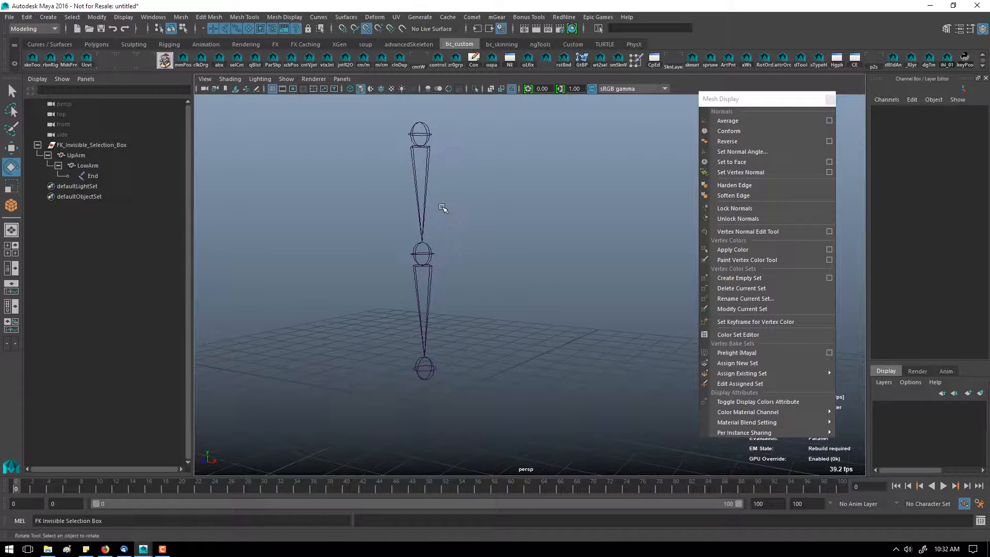
pyautogui.click(441, 211)
pyautogui.keyDown('alt'); pyautogui.moveTo(470, 252); pyautogui.dragTo(442, 285); pyautogui.keyUp('alt')
pyautogui.click(458, 221)
pyautogui.click(430, 213)
pyautogui.click(453, 196)
pyautogui.click(443, 249)
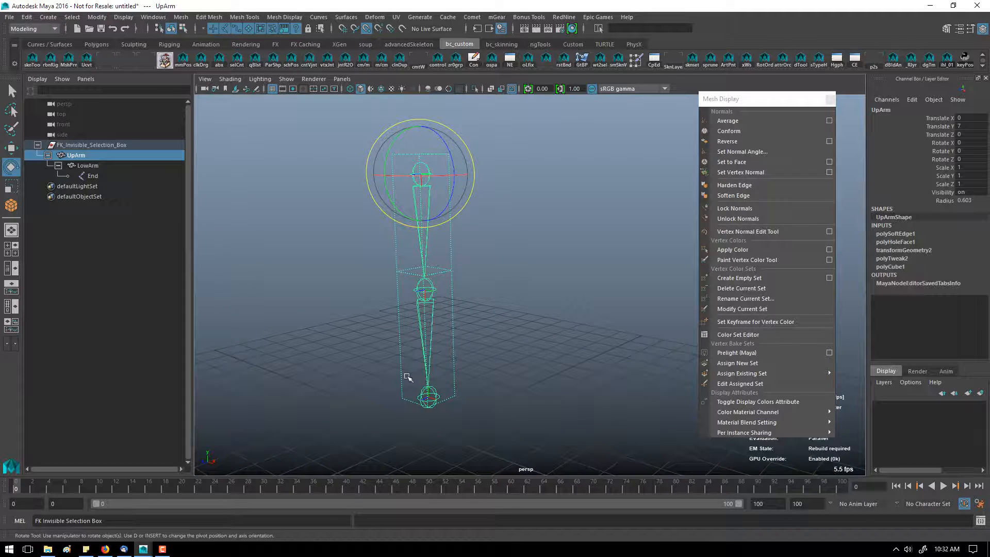
# Step: Switch to wireframe view and check selecting the upper arm control by clicking inside its box
pyautogui.click(347, 305)
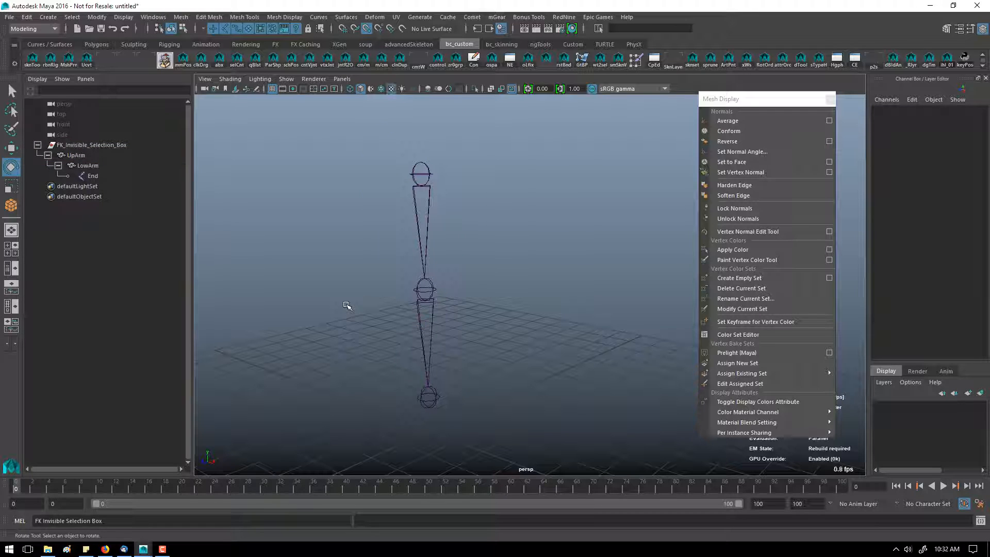
pyautogui.press('4')
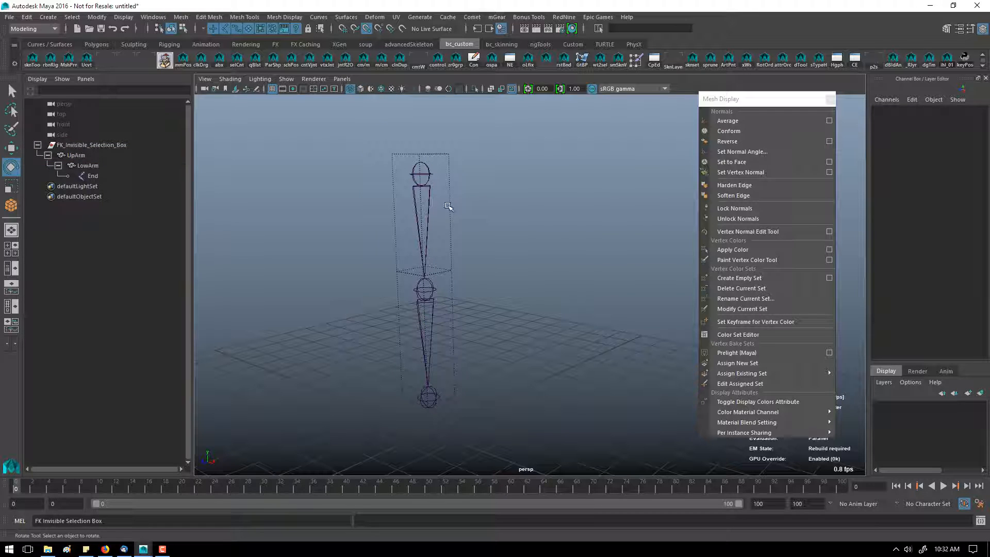
pyautogui.click(448, 206)
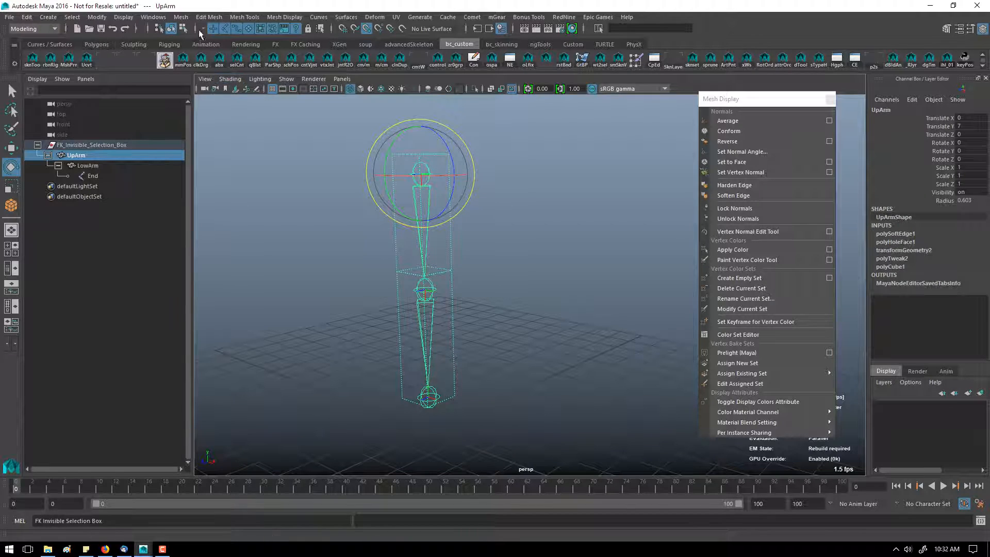
pyautogui.click(377, 252)
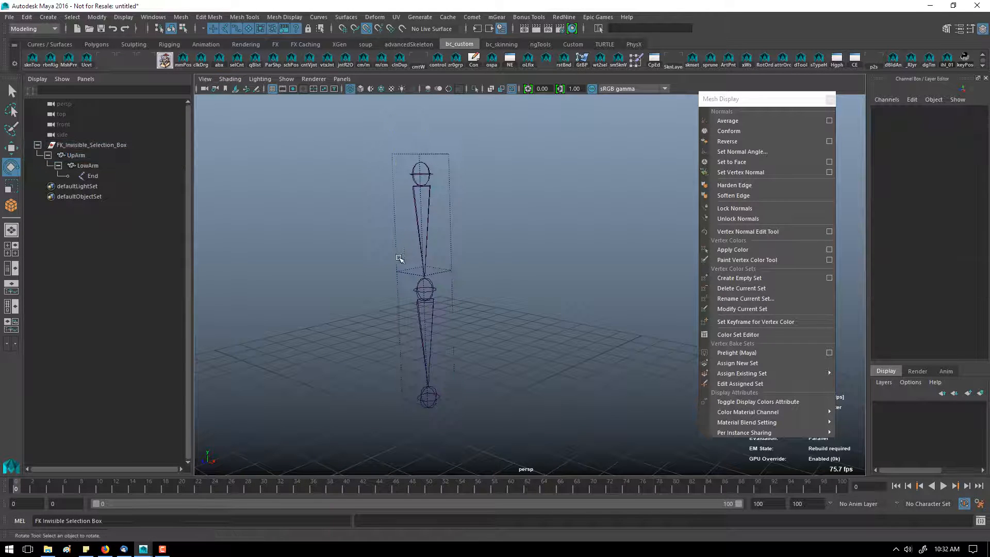
pyautogui.click(397, 252)
pyautogui.click(458, 233)
pyautogui.click(441, 250)
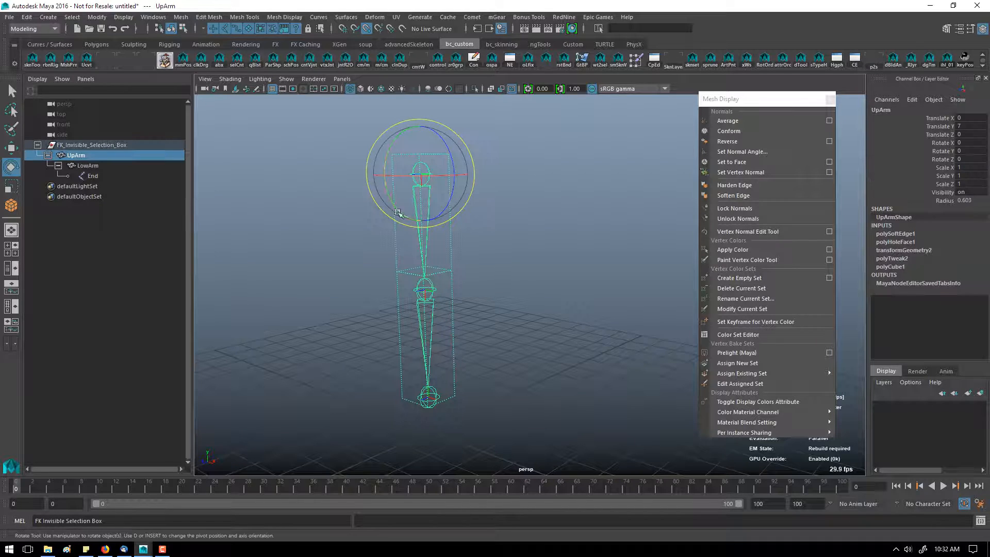
# Step: Open Custom Polygon Display options and apply Backface culling On to the selected upper arm box
pyautogui.click(183, 19)
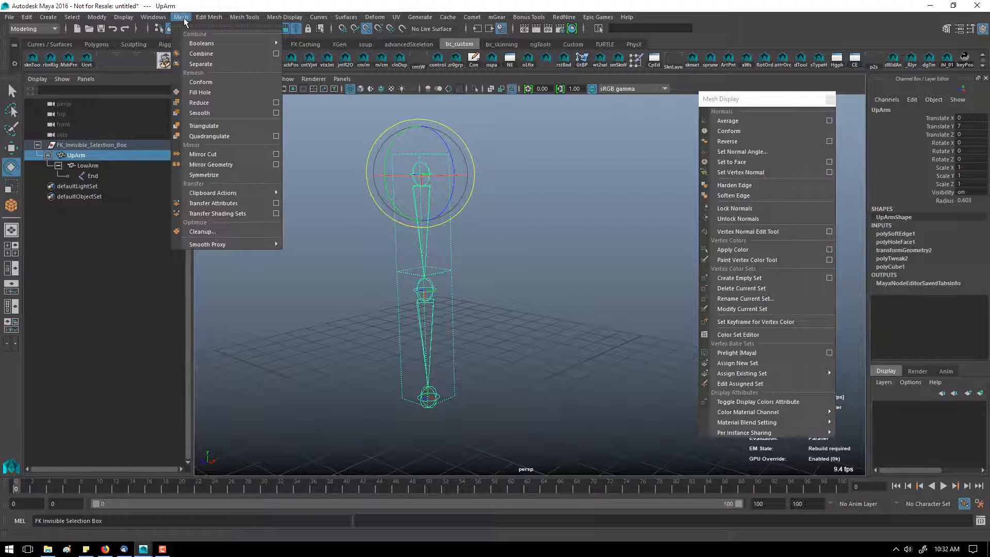
pyautogui.moveTo(127, 18)
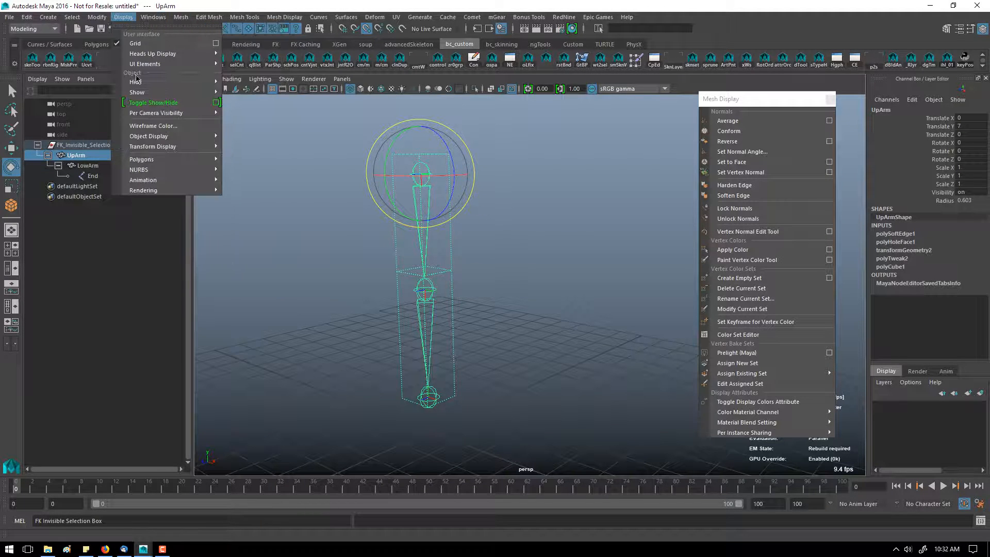
pyautogui.moveTo(150, 159)
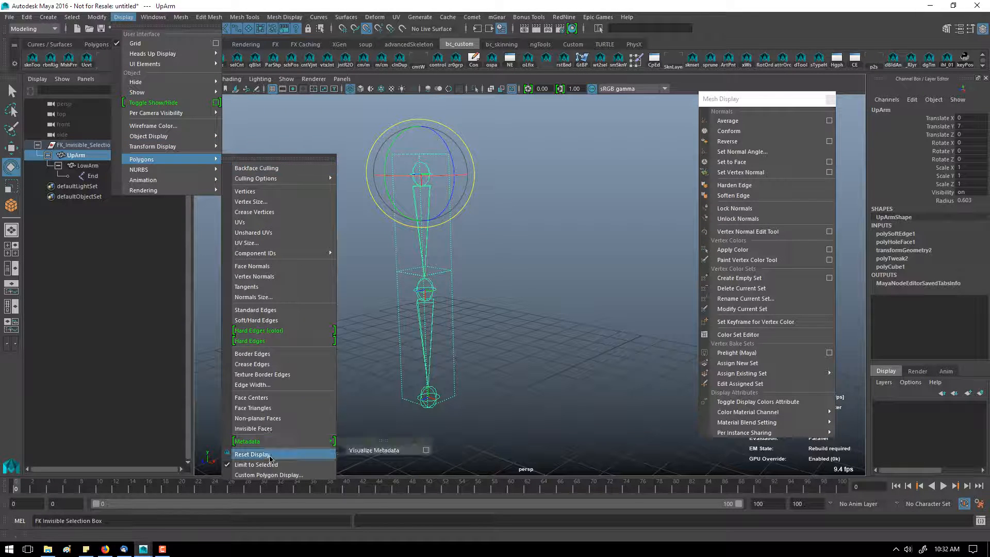
pyautogui.click(268, 475)
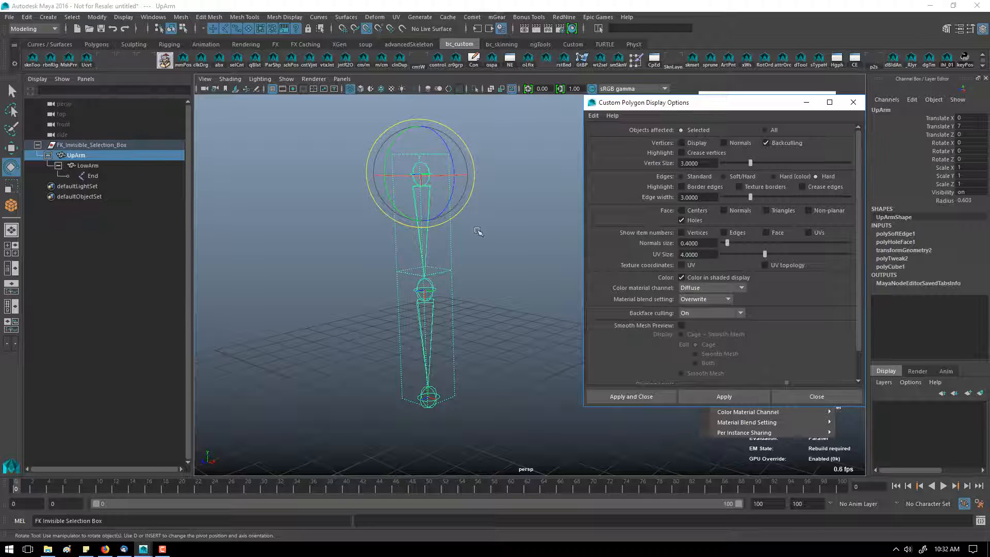
pyautogui.click(718, 397)
pyautogui.click(712, 314)
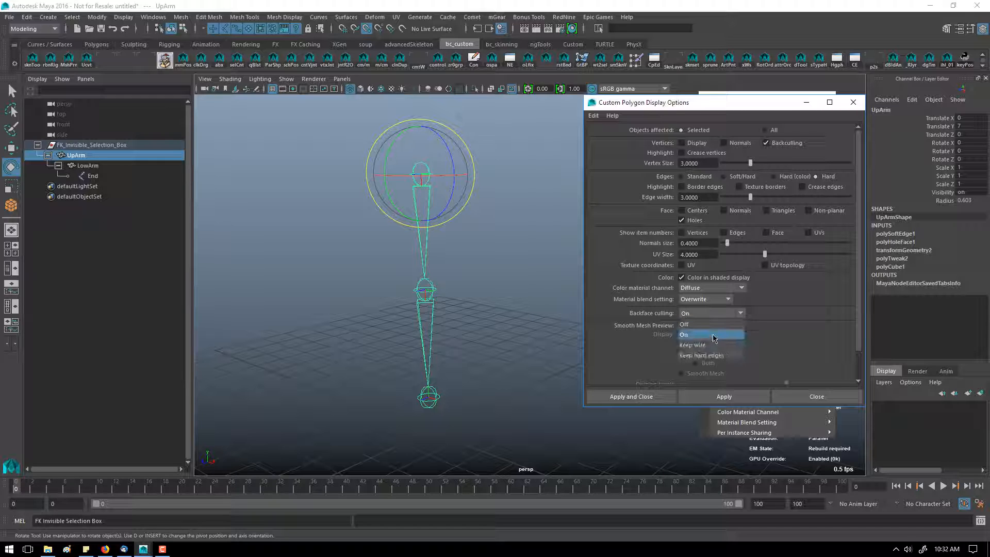
pyautogui.click(709, 348)
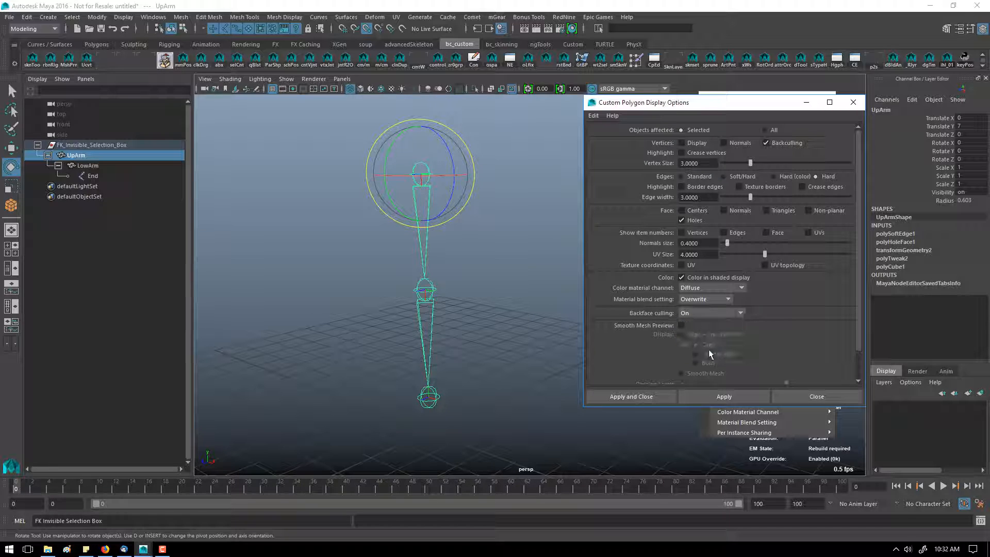
pyautogui.click(700, 392)
pyautogui.click(463, 281)
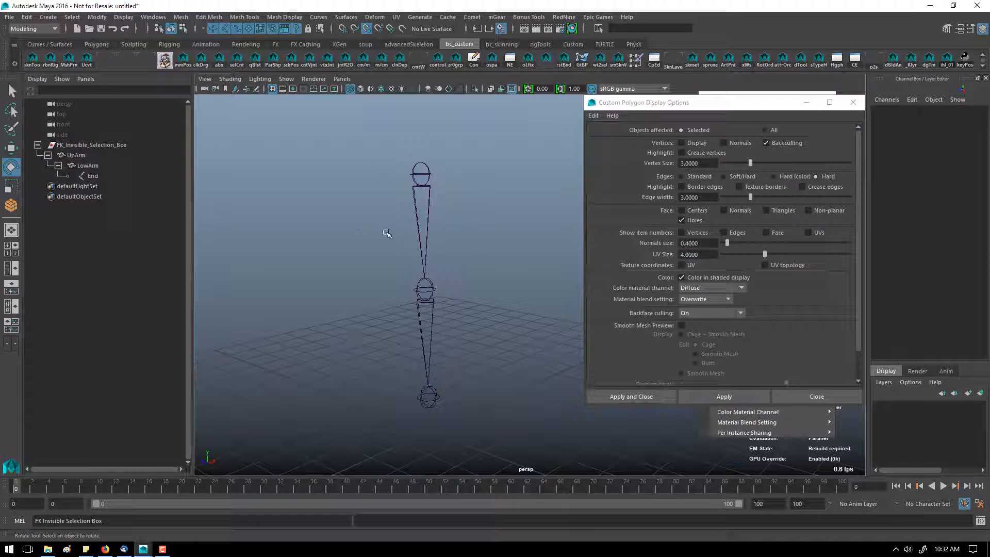
# Step: Orbit around the arm and test selecting the controls by clicking inside the boxes
pyautogui.keyDown('alt'); pyautogui.moveTo(424, 258); pyautogui.dragTo(495, 285); pyautogui.keyUp('alt')
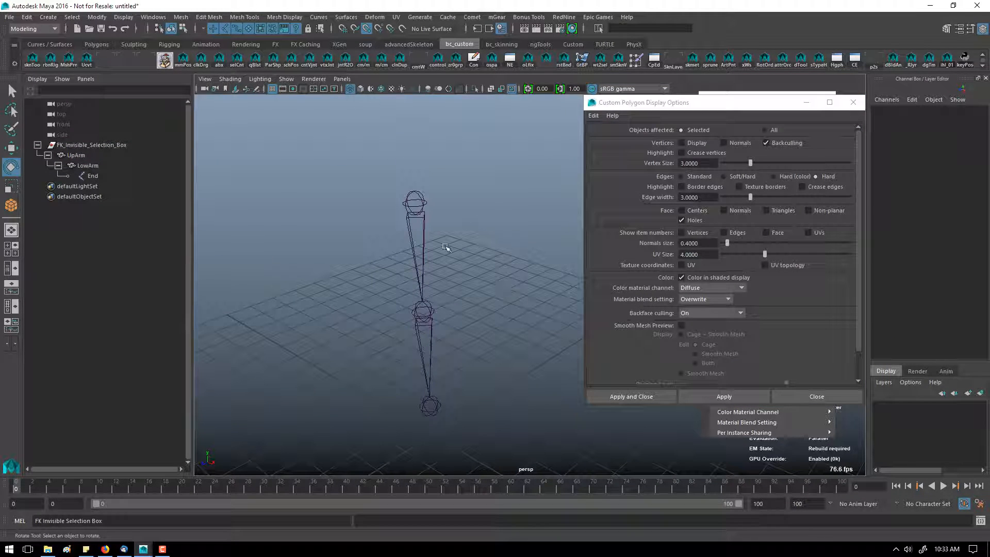
pyautogui.moveTo(436, 265); pyautogui.dragTo(430, 298)
pyautogui.click(452, 286)
pyautogui.moveTo(444, 191); pyautogui.dragTo(487, 252)
pyautogui.click(458, 262)
pyautogui.keyDown('alt'); pyautogui.moveTo(517, 212); pyautogui.dragTo(444, 229); pyautogui.keyUp('alt')
# Step: Select the upper arm box's vertices and scale them to enlarge the box around the joint
pyautogui.press('F11')
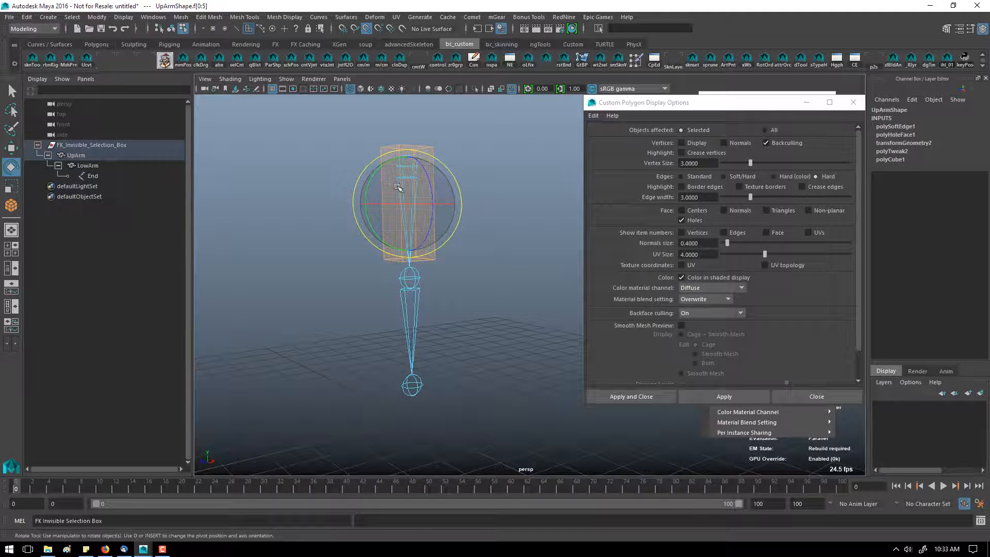
pyautogui.press('F8')
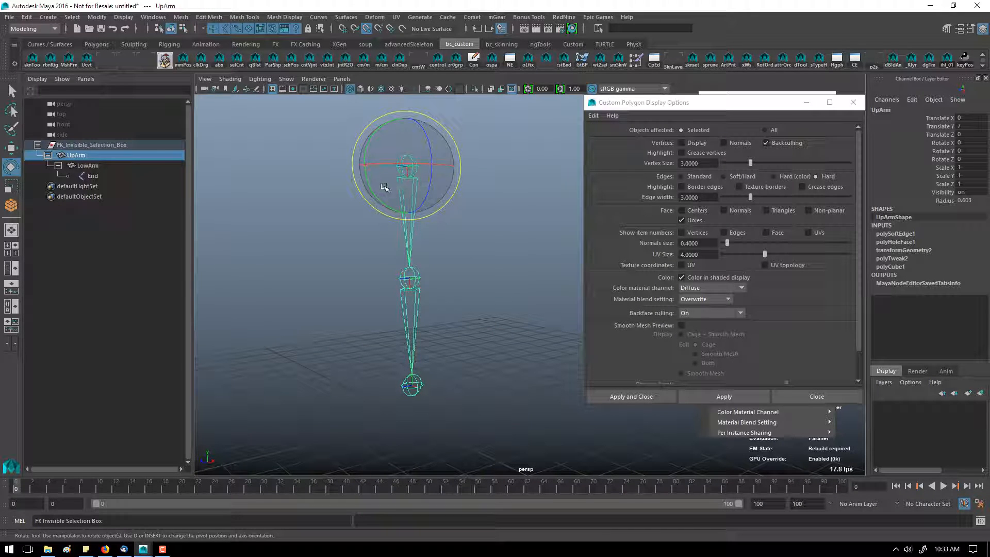
pyautogui.press('F11')
pyautogui.rightClick(427, 205)
pyautogui.moveTo(427, 205); pyautogui.dragTo(377, 205, button='right')
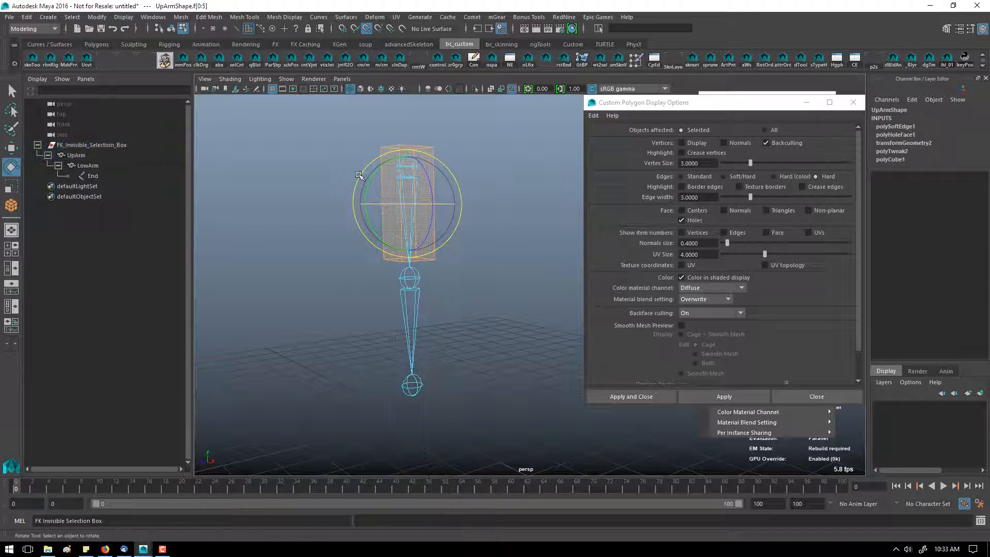
pyautogui.moveTo(330, 136); pyautogui.dragTo(483, 290)
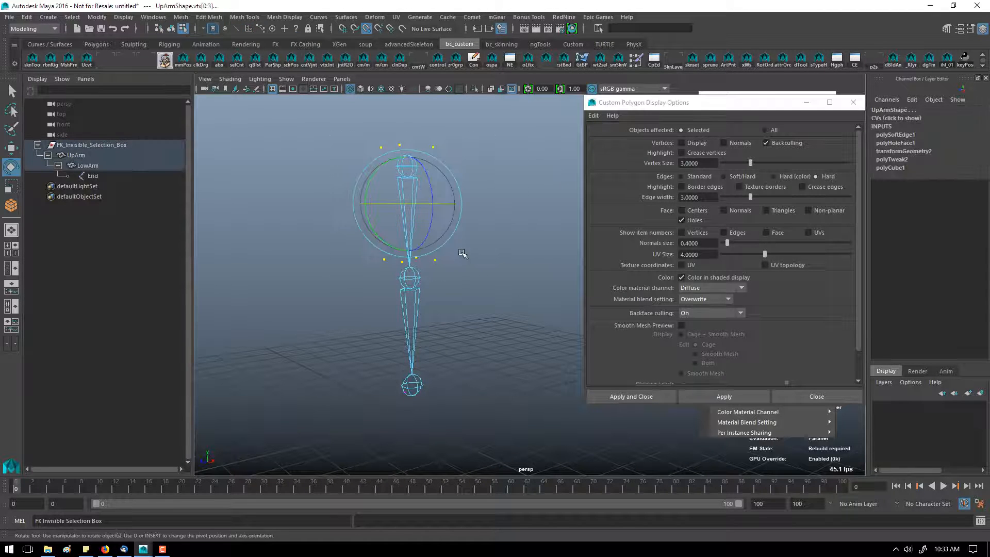
pyautogui.press('r')
pyautogui.moveTo(436, 243)
pyautogui.mouseDown(button='middle')
pyautogui.moveTo(491, 244)
pyautogui.moveTo(452, 237)
pyautogui.mouseUp(button='middle')
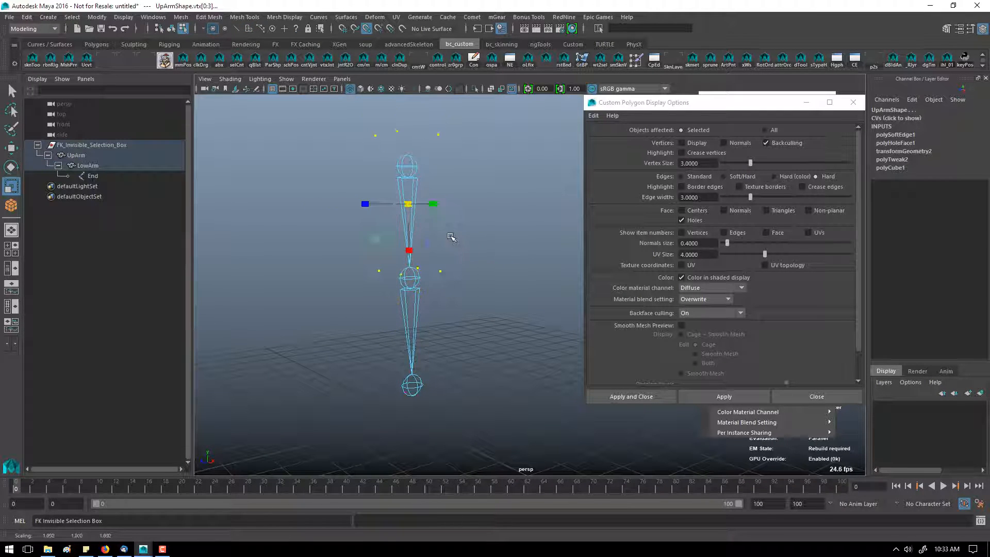
pyautogui.keyDown('ctrl'); pyautogui.moveTo(410, 252); pyautogui.dragTo(420, 332); pyautogui.keyUp('ctrl')
pyautogui.click(421, 332)
pyautogui.click(451, 243)
pyautogui.click(419, 261)
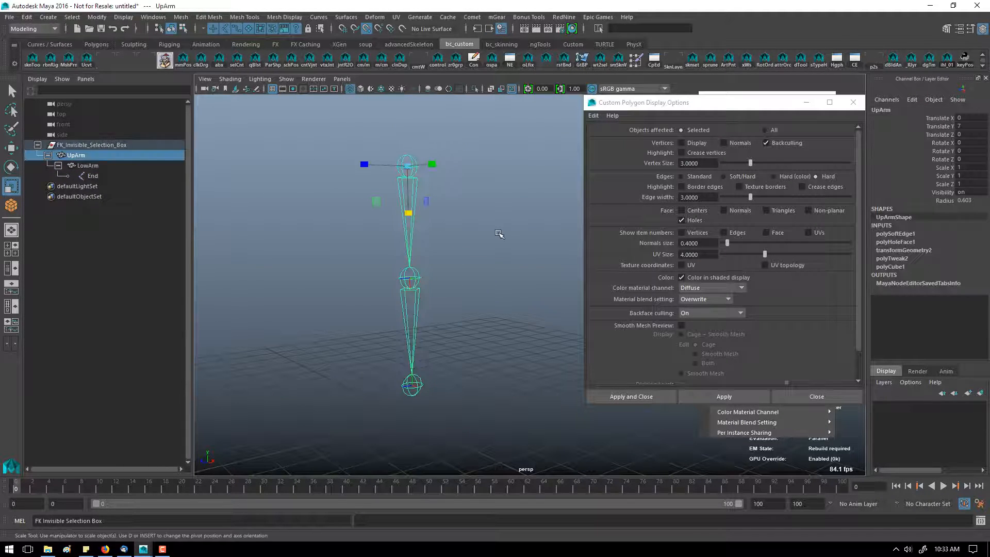
# Step: Test selecting and rotating the lower and upper arm controls from inside their boxes
pyautogui.keyDown('alt'); pyautogui.moveTo(499, 233); pyautogui.dragTo(490, 273); pyautogui.keyUp('alt')
pyautogui.click(464, 257)
pyautogui.click(511, 245)
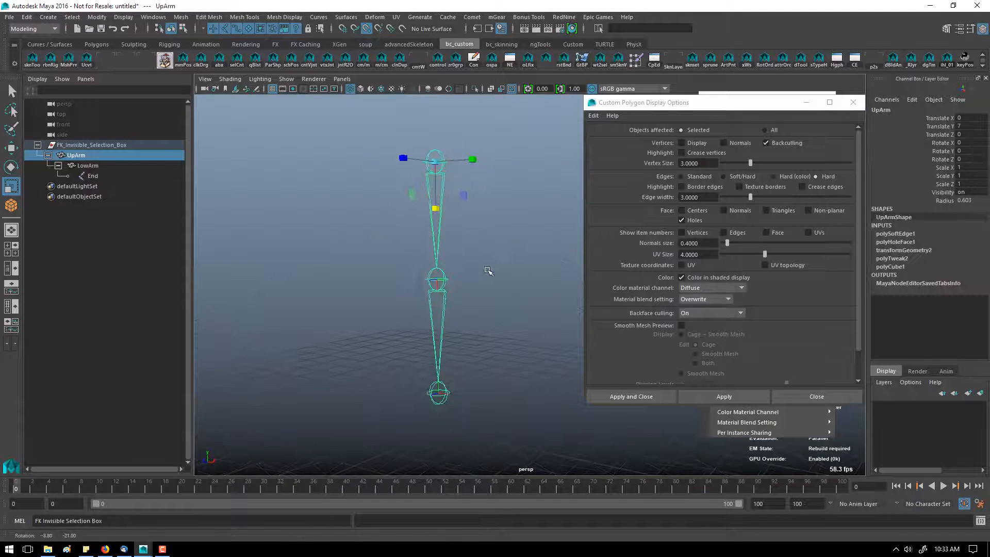
pyautogui.press('w')
pyautogui.click(461, 358)
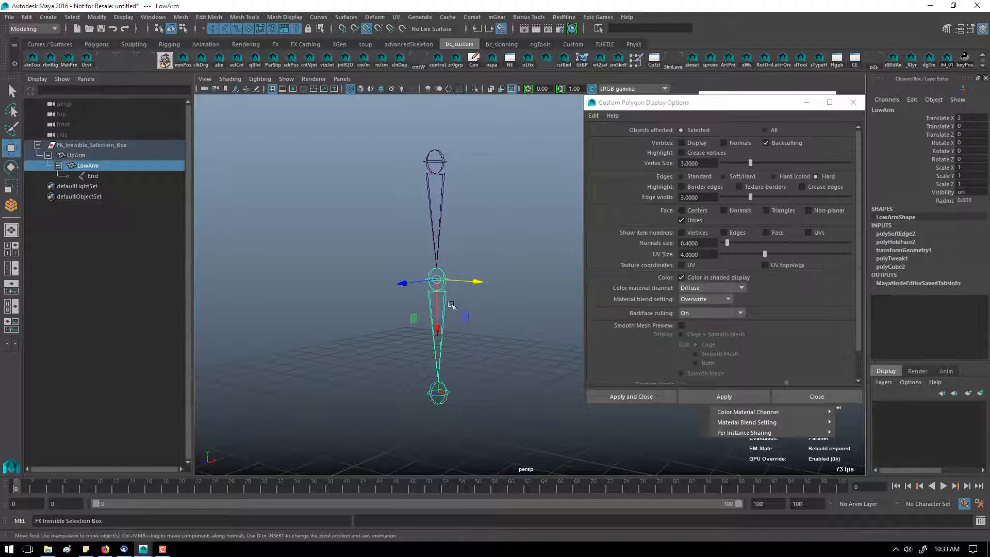
pyautogui.press('e')
pyautogui.moveTo(408, 282); pyautogui.dragTo(450, 259)
pyautogui.click(503, 223)
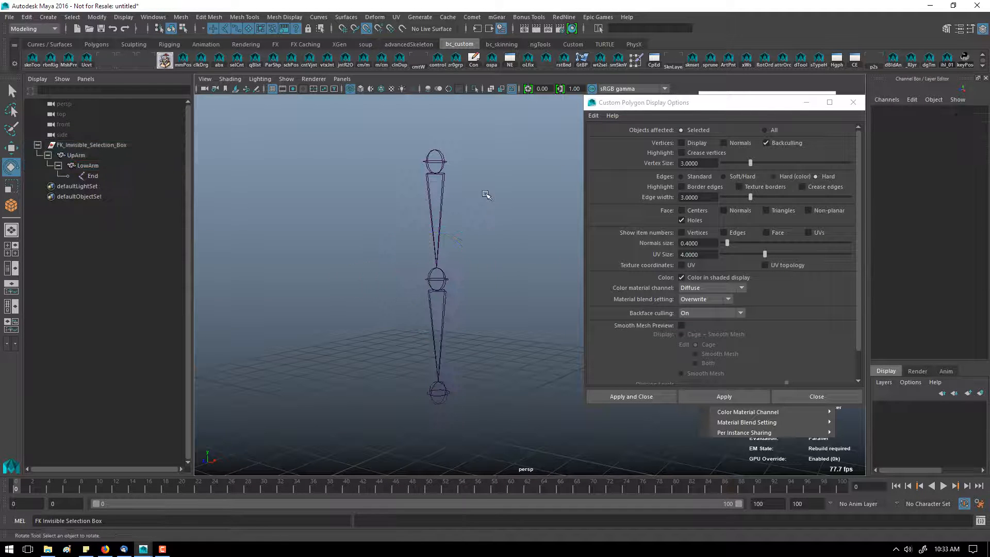
pyautogui.keyDown('alt'); pyautogui.moveTo(504, 223); pyautogui.dragTo(402, 230); pyautogui.keyUp('alt')
pyautogui.click(402, 230)
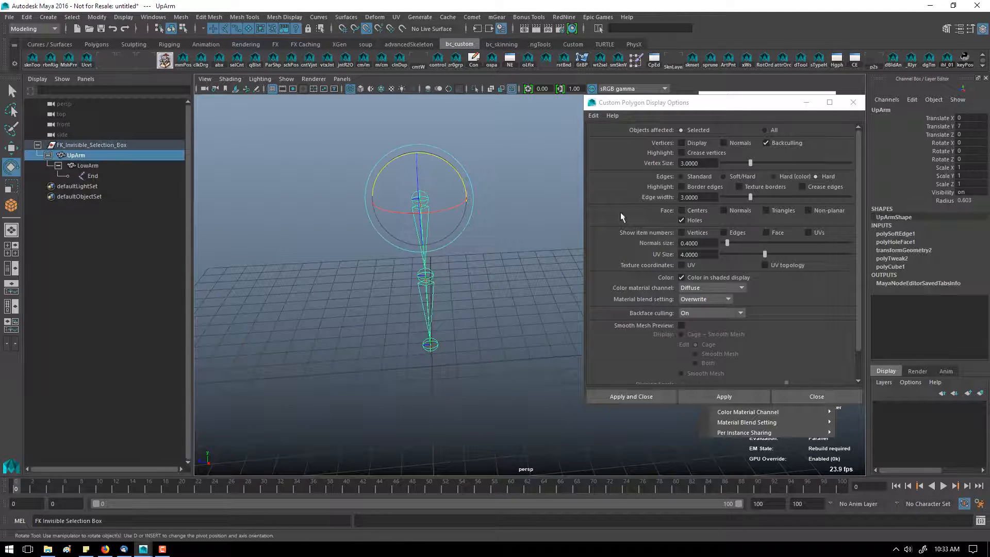
# Step: Set the upper arm joint's Draw Style to None in the Attribute Editor
pyautogui.hotkey('ctrl', 'a')
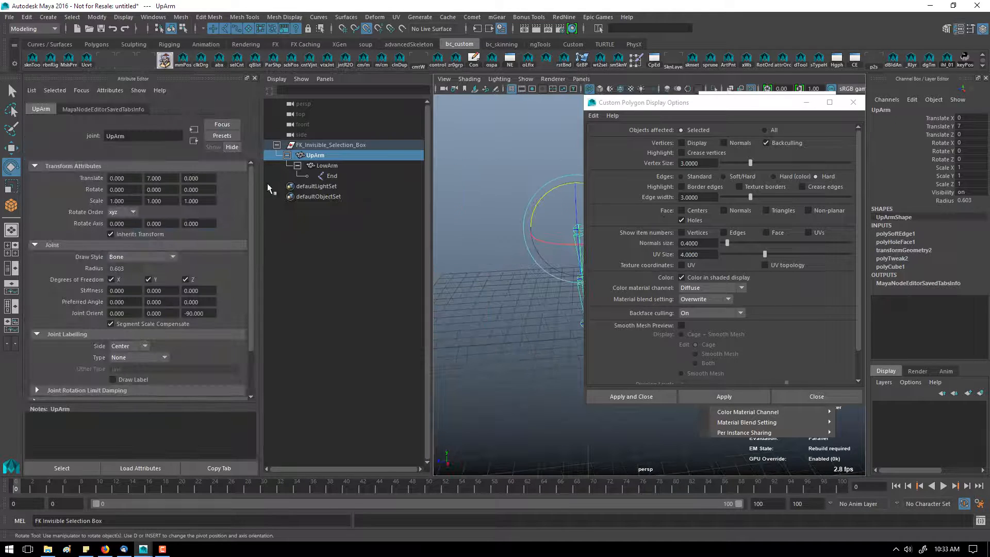
pyautogui.click(171, 258)
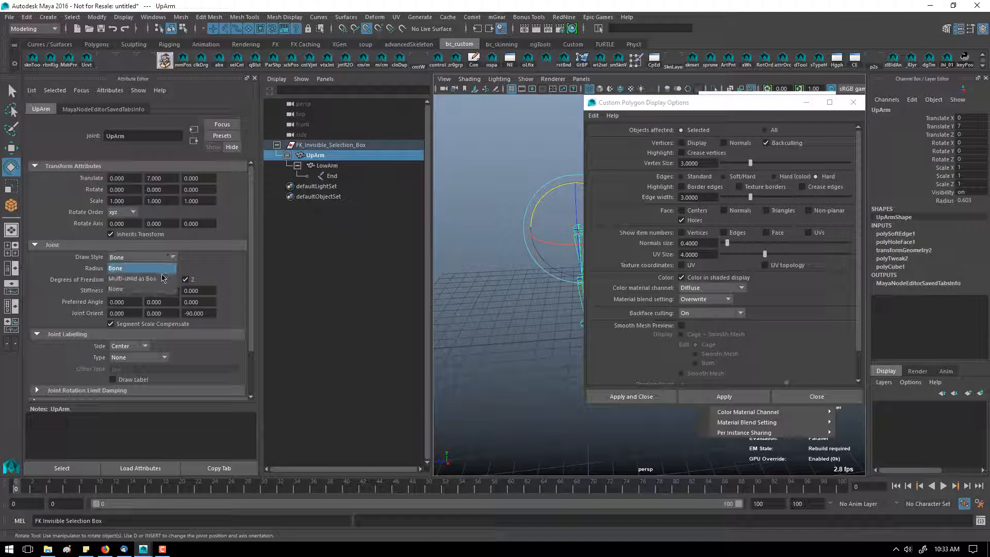
pyautogui.click(137, 281)
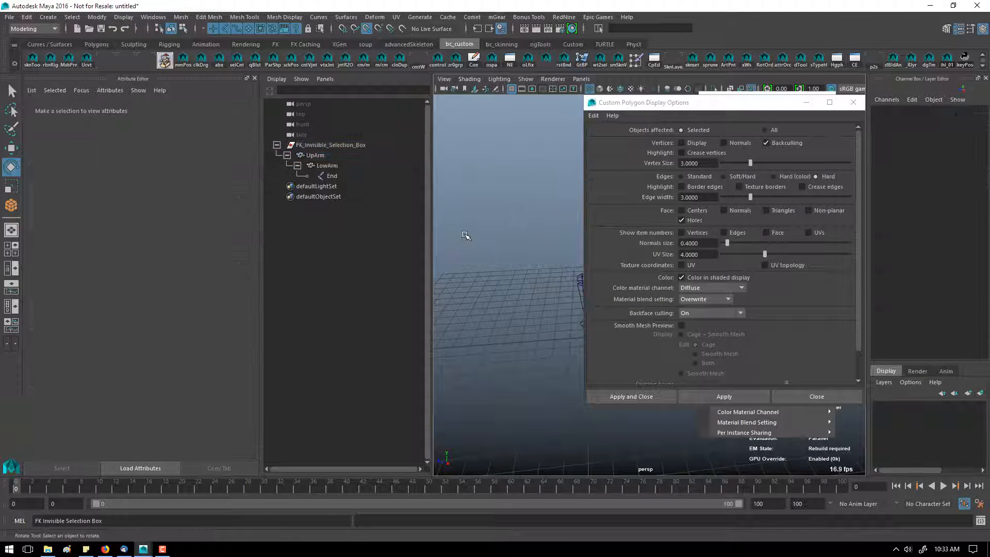
# Step: Try rotating the upper arm control from inside its box and undo the rotation
pyautogui.moveTo(665, 103); pyautogui.dragTo(756, 122)
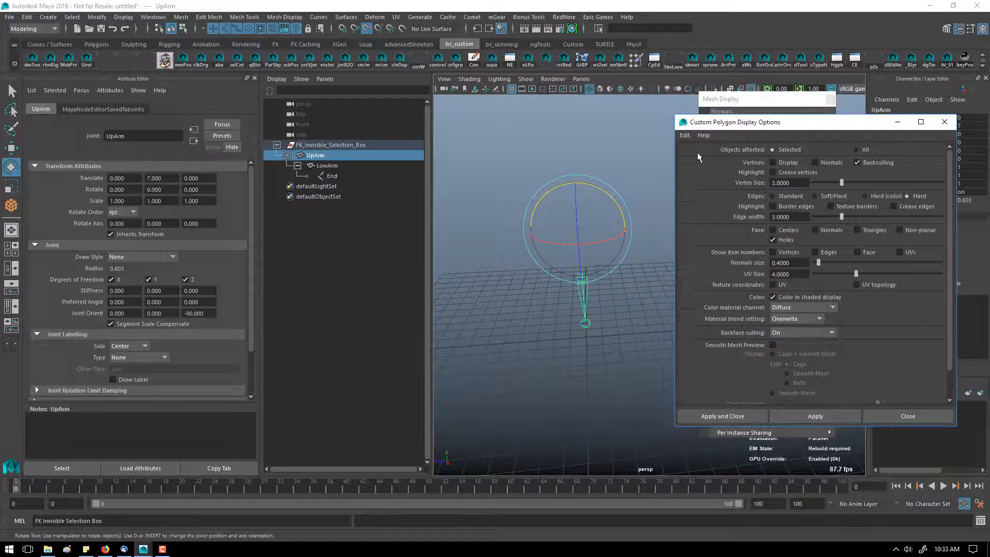
pyautogui.click(641, 156)
pyautogui.click(567, 260)
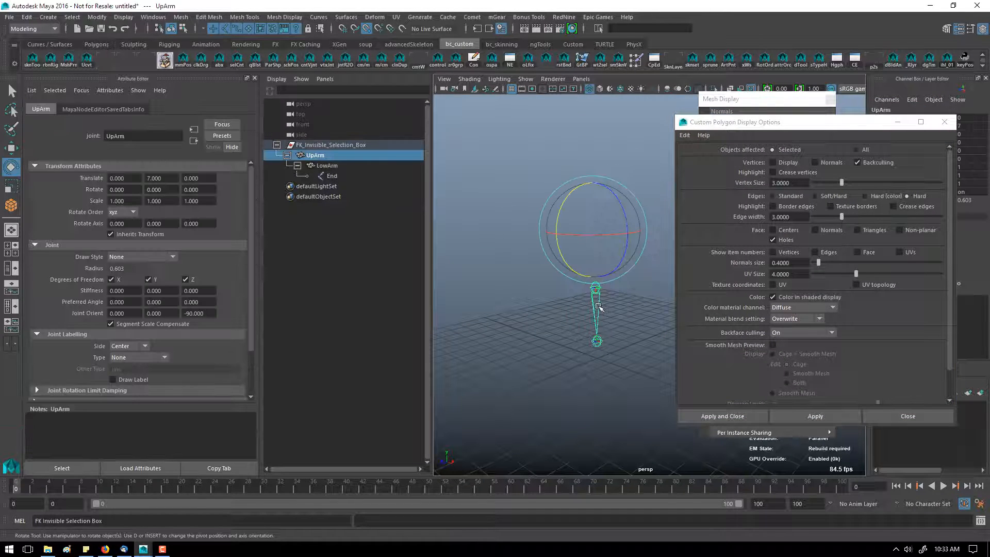
pyautogui.moveTo(580, 268); pyautogui.dragTo(560, 280)
pyautogui.hotkey('ctrl', 'z')
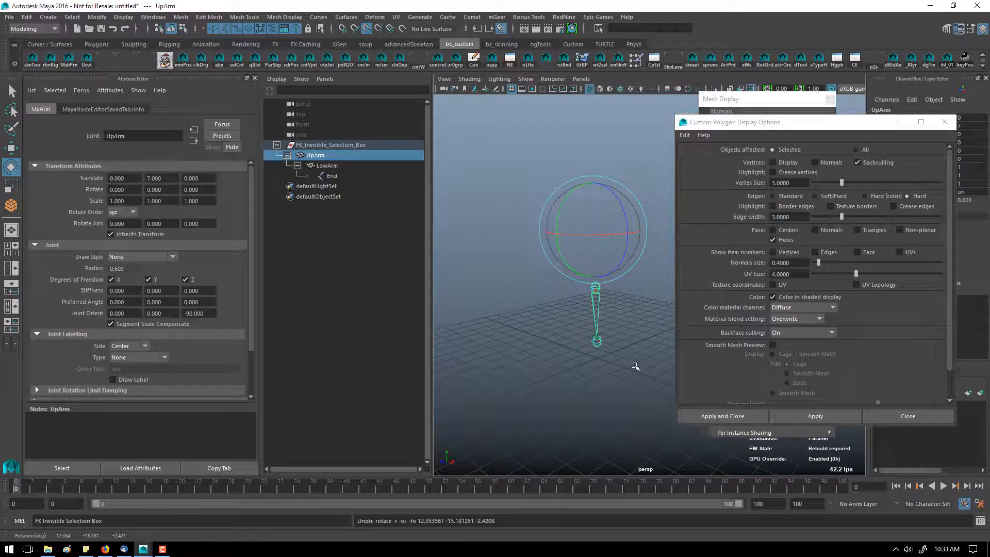
# Step: Select the lower arm control and set its joint Draw Style to None
pyautogui.click(636, 365)
pyautogui.click(616, 311)
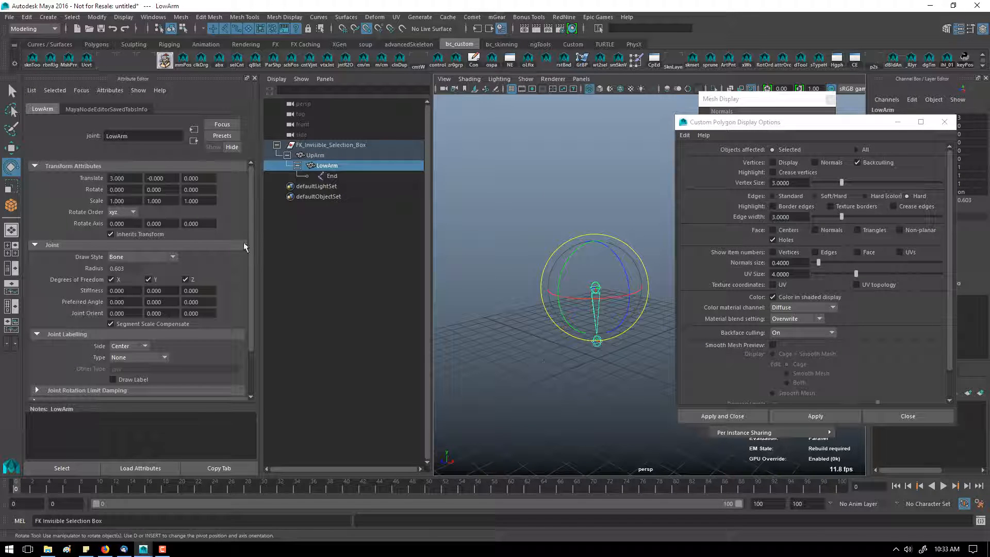
pyautogui.click(165, 257)
pyautogui.click(129, 283)
# Step: Pose the arm by selecting the lower and upper arm controls inside their boxes and rotating them
pyautogui.click(588, 231)
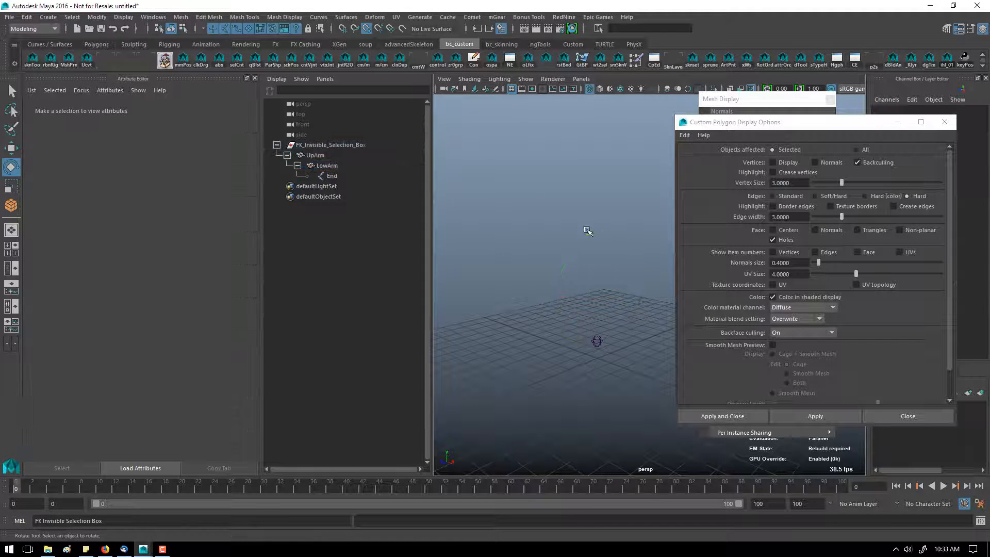
pyautogui.moveTo(567, 194); pyautogui.dragTo(675, 326)
pyautogui.click(515, 238)
pyautogui.moveTo(547, 253); pyautogui.dragTo(635, 236)
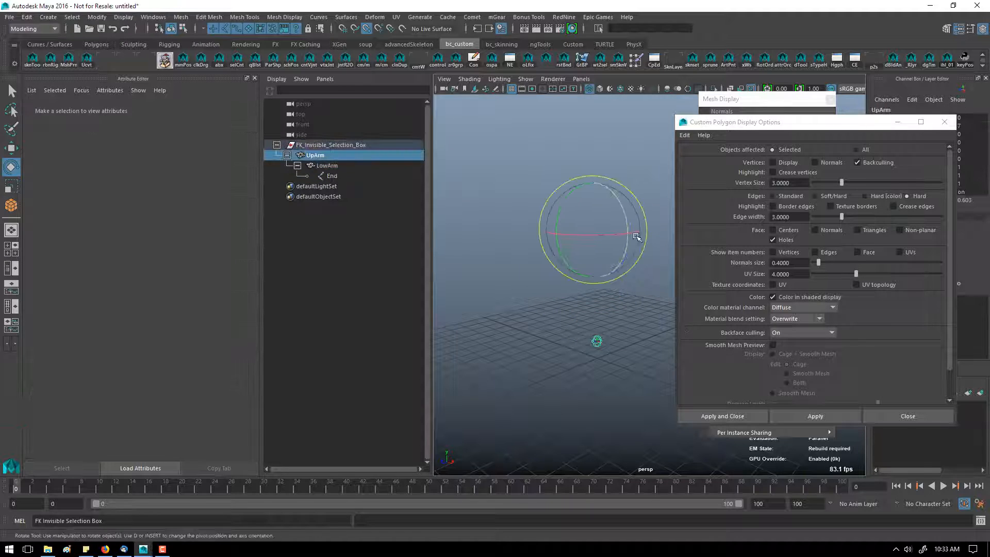
pyautogui.moveTo(570, 315); pyautogui.dragTo(689, 335)
pyautogui.moveTo(560, 274); pyautogui.dragTo(567, 236)
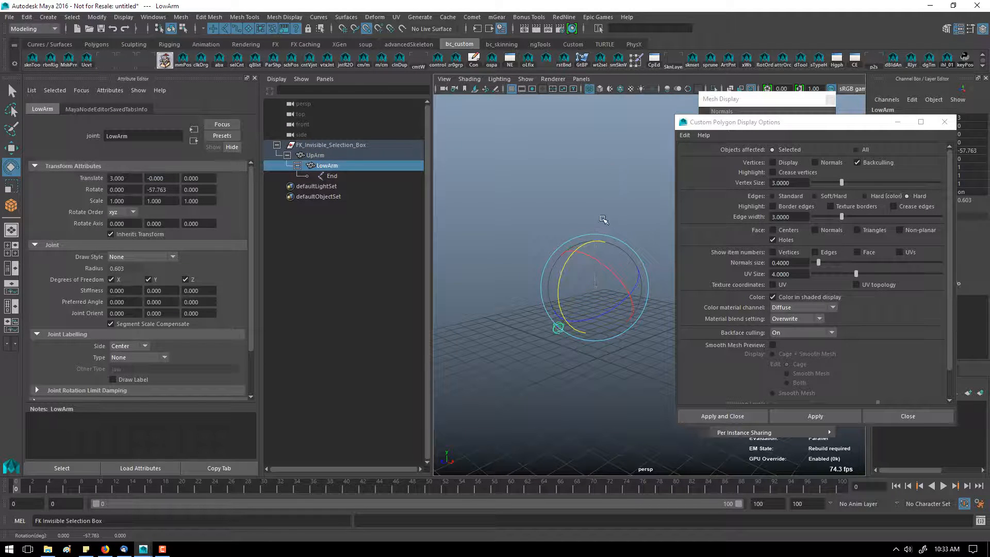
pyautogui.press('Up')
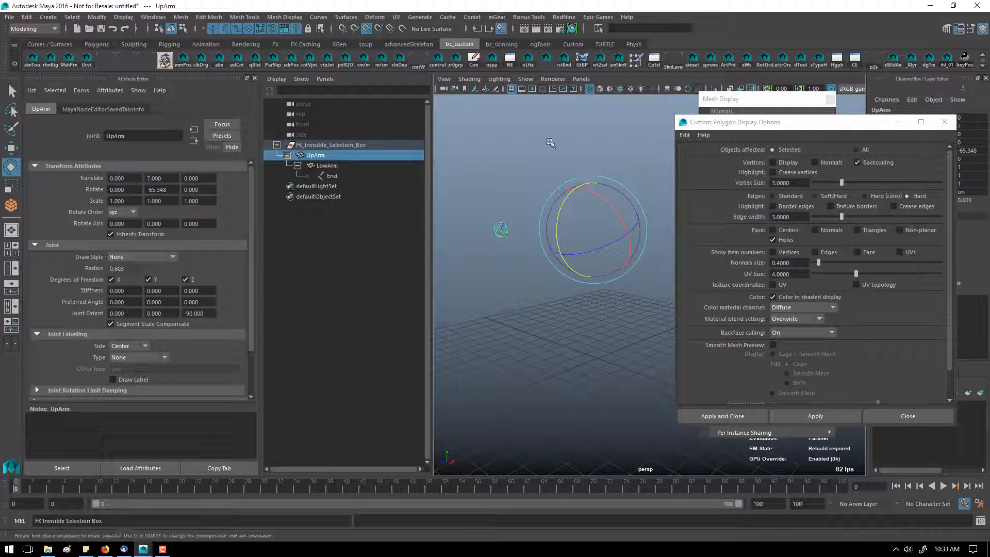
pyautogui.click(550, 143)
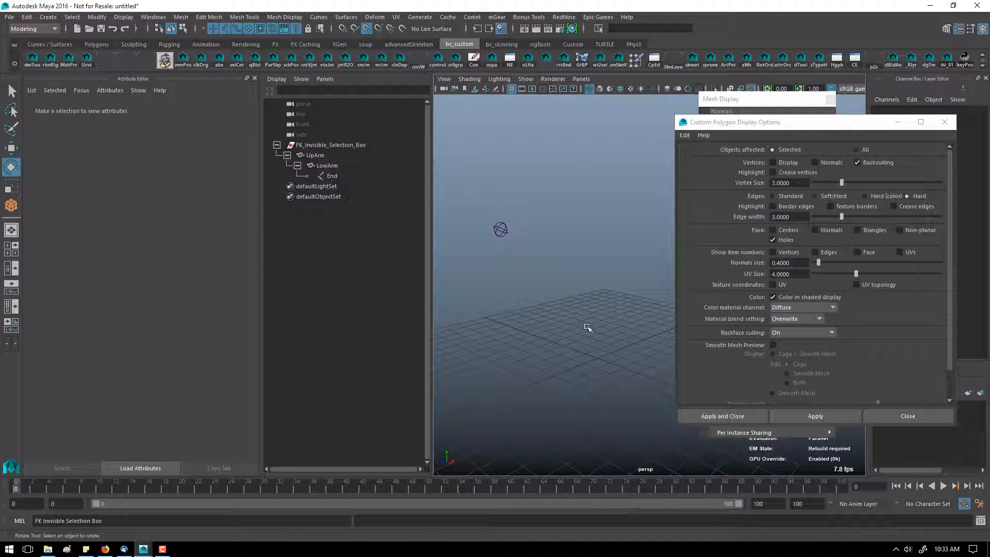
# Step: Close the polygon display options, select the upper arm control, and expand its joint's Display attributes section
pyautogui.click(944, 122)
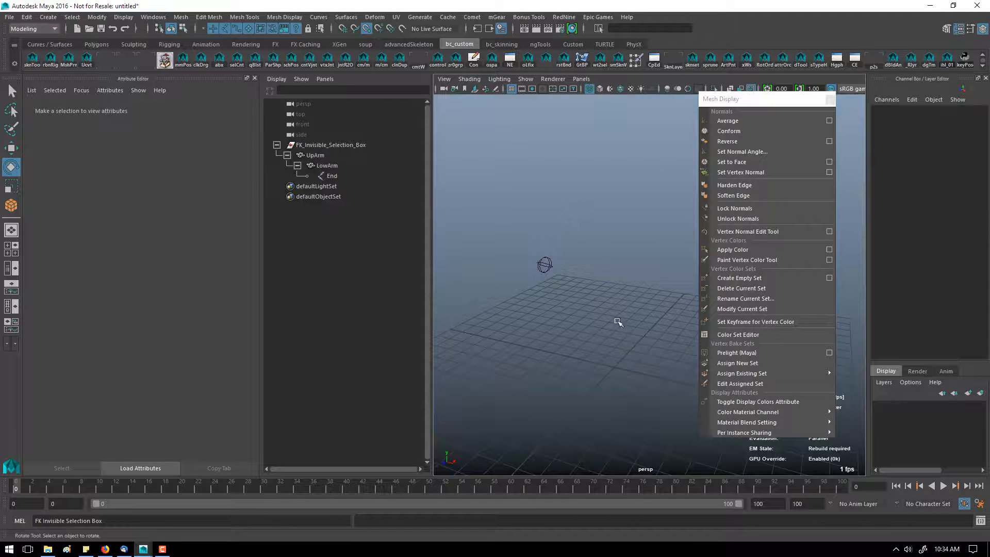
pyautogui.moveTo(566, 196); pyautogui.dragTo(561, 397)
pyautogui.click(554, 334)
pyautogui.keyDown('alt'); pyautogui.moveTo(556, 335); pyautogui.dragTo(537, 334); pyautogui.keyUp('alt')
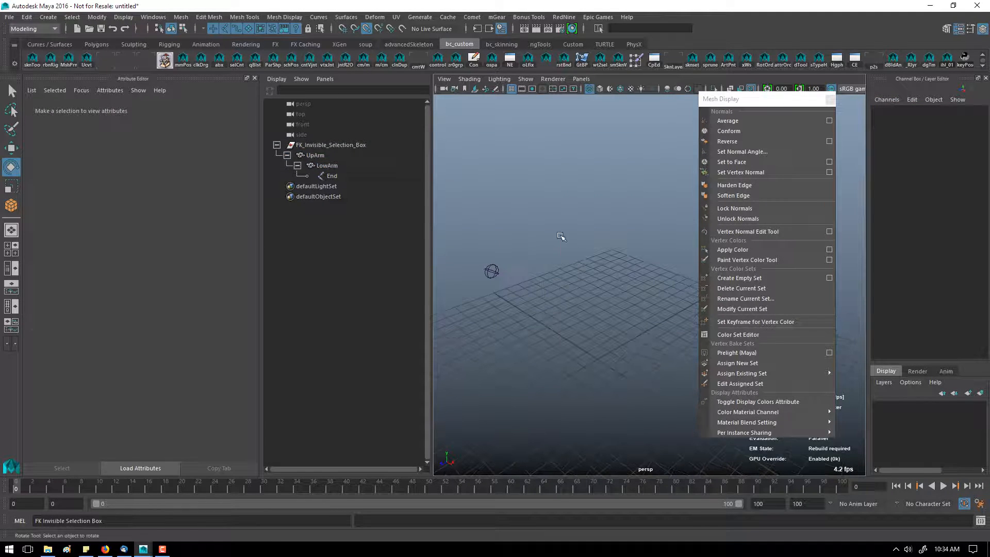
pyautogui.moveTo(561, 236); pyautogui.dragTo(595, 316)
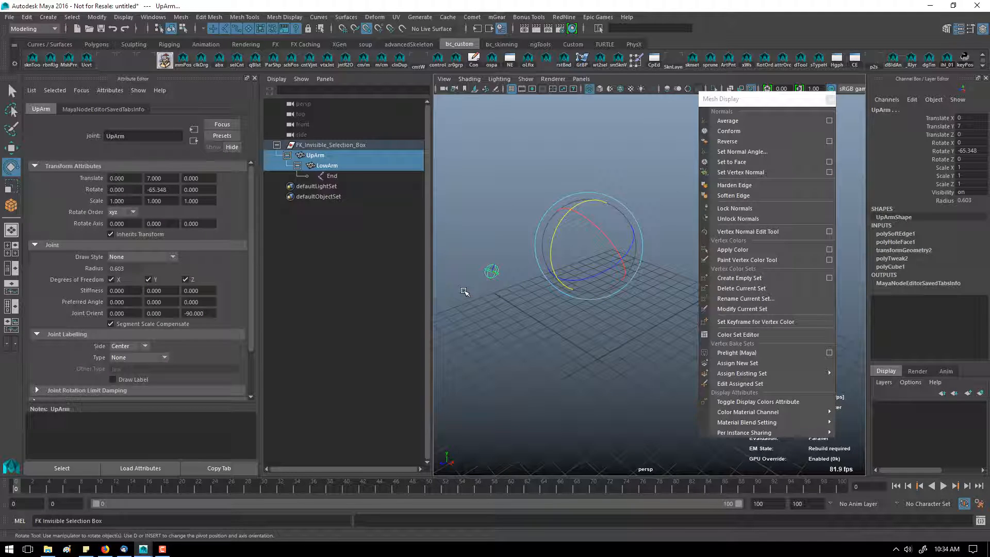
pyautogui.moveTo(258, 324); pyautogui.dragTo(258, 396)
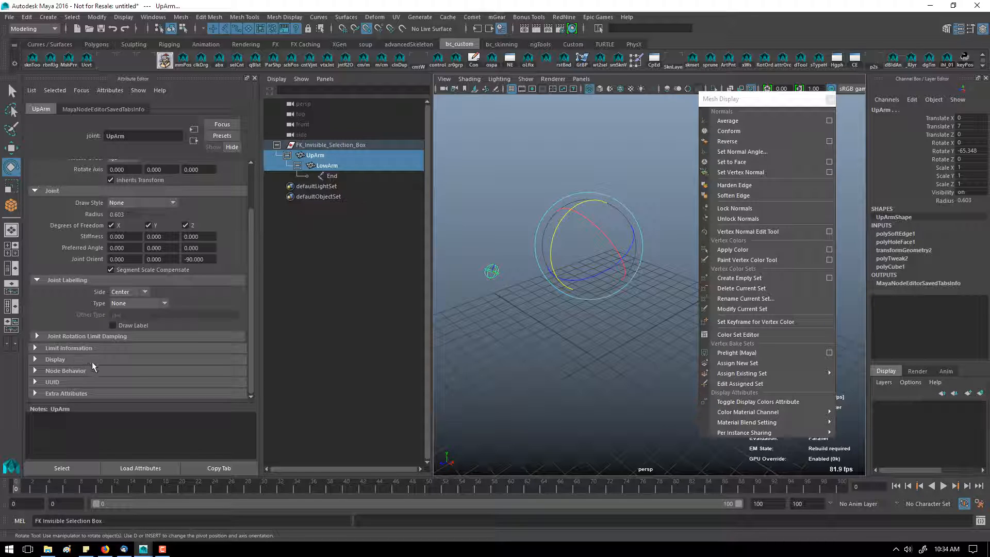
pyautogui.click(35, 359)
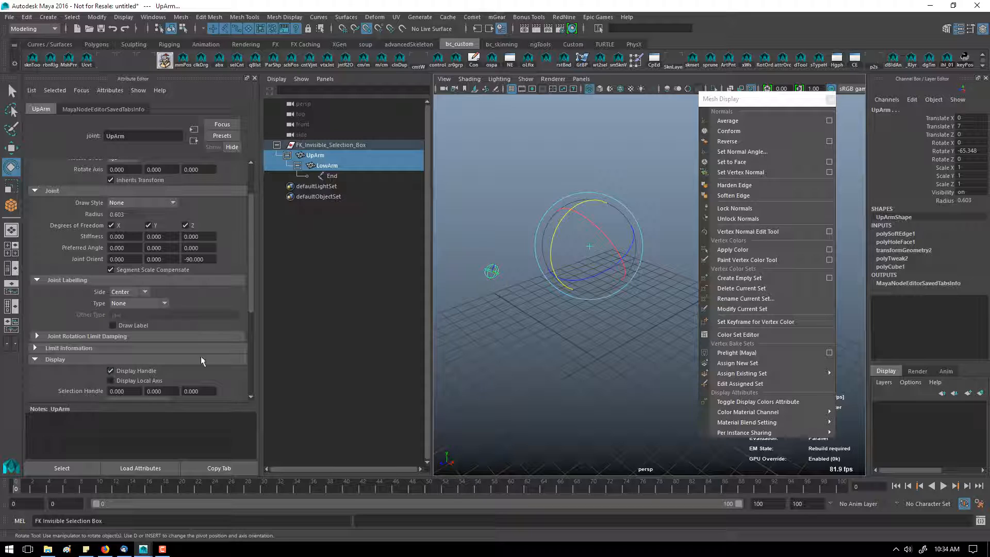
# Step: Test selecting the upper arm control by dragging a selection inside its box, undoing an accidental rotation
pyautogui.click(544, 328)
pyautogui.moveTo(579, 226); pyautogui.dragTo(677, 402)
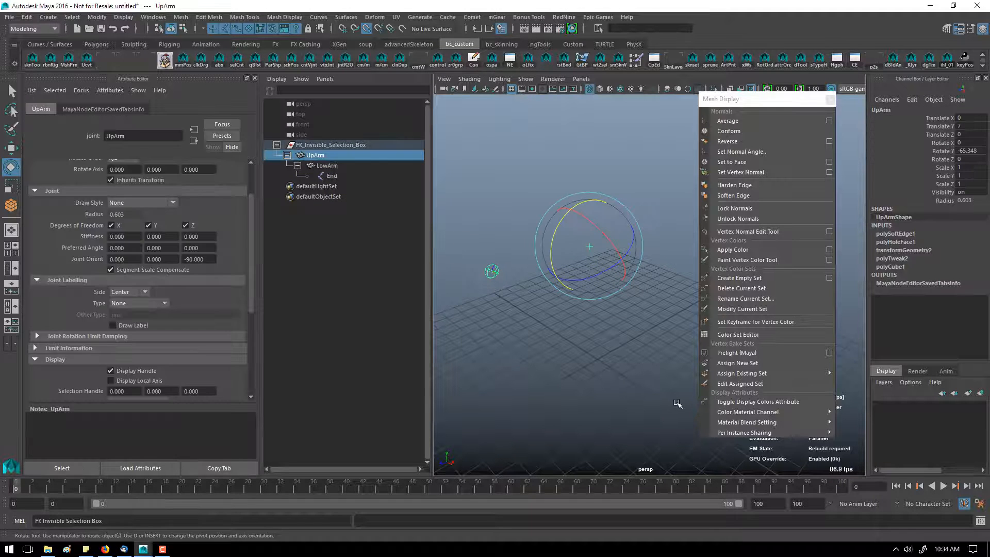
pyautogui.moveTo(501, 140); pyautogui.dragTo(636, 337)
pyautogui.click(510, 148)
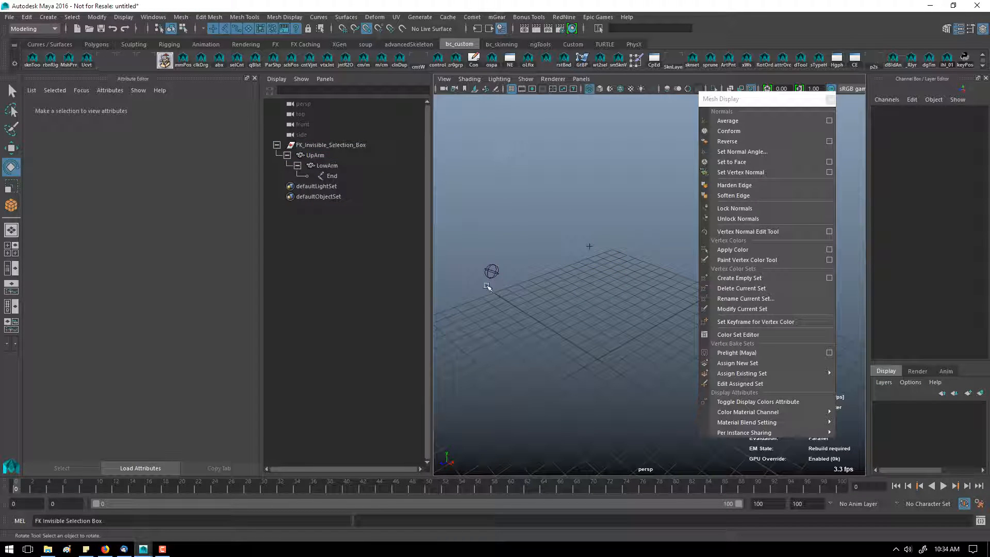
pyautogui.moveTo(553, 262); pyautogui.dragTo(598, 296)
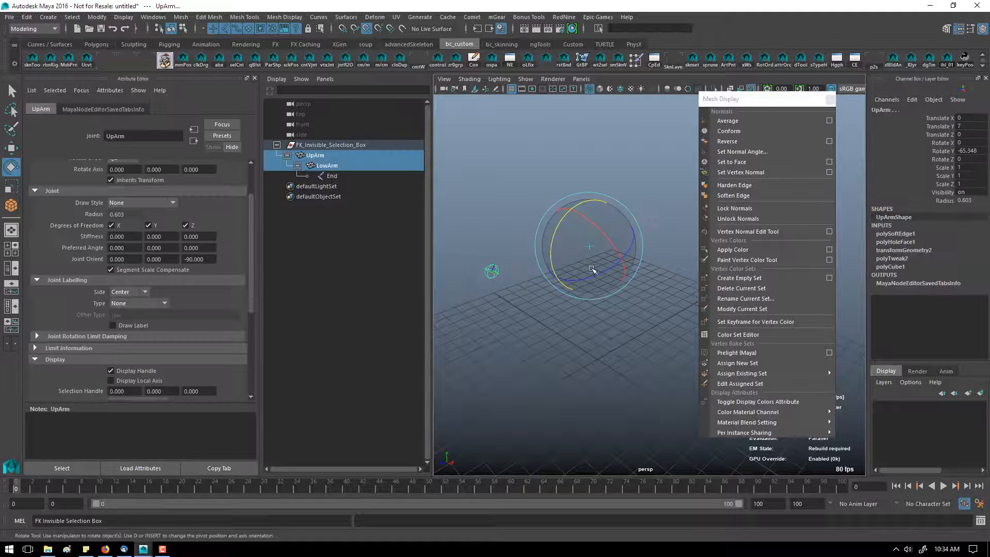
pyautogui.click(542, 179)
pyautogui.moveTo(541, 180); pyautogui.dragTo(642, 331)
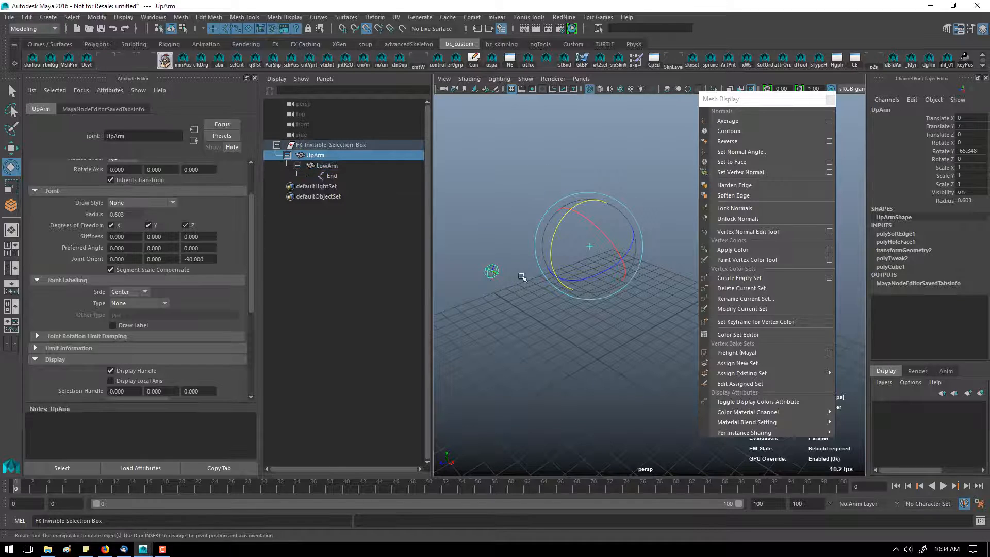
pyautogui.click(532, 330)
pyautogui.moveTo(565, 229); pyautogui.dragTo(606, 278)
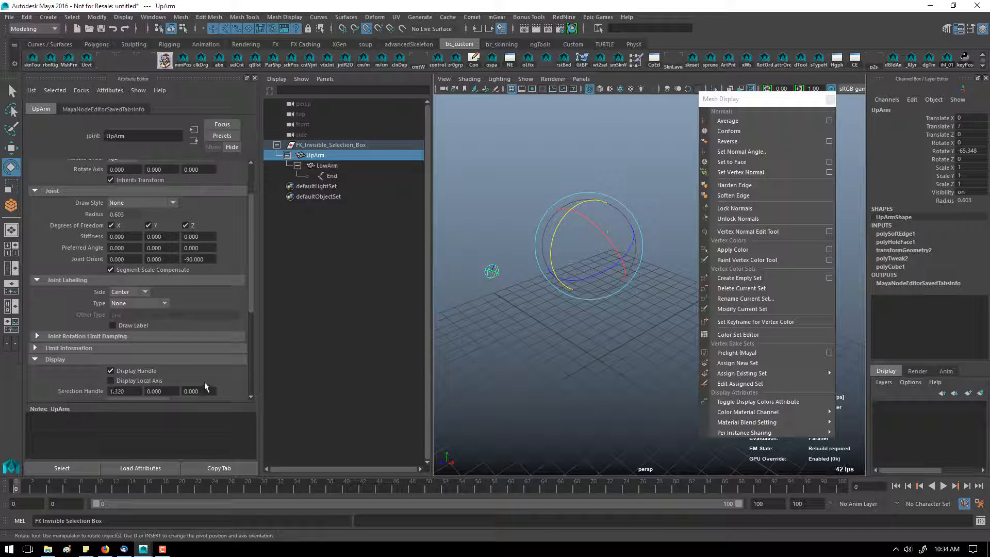
pyautogui.hotkey('ctrl', 'z')
pyautogui.keyDown('alt'); pyautogui.moveTo(539, 336); pyautogui.dragTo(567, 339); pyautogui.keyUp('alt')
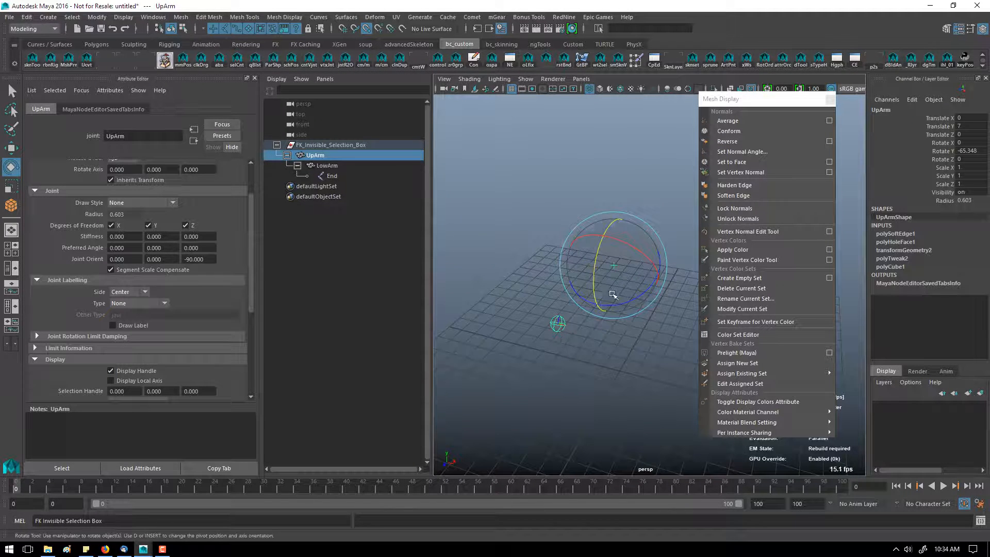
pyautogui.keyDown('alt'); pyautogui.moveTo(638, 326); pyautogui.dragTo(613, 314); pyautogui.keyUp('alt')
pyautogui.click(613, 314)
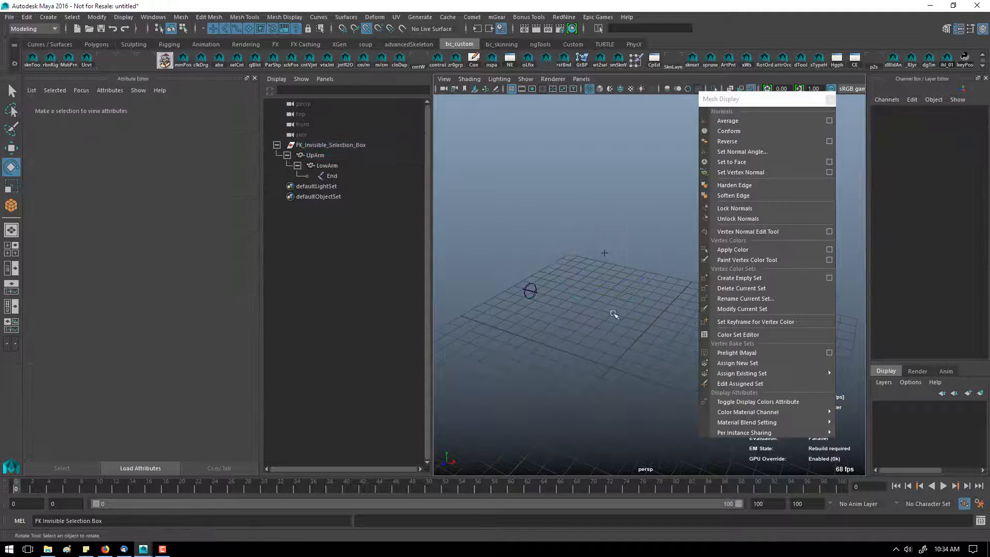
# Step: Rotate the upper arm control slightly and undo it, then reselect the control by clicking inside its box
pyautogui.moveTo(569, 219); pyautogui.dragTo(629, 293)
pyautogui.hotkey('ctrl', 'z')
pyautogui.click(541, 222)
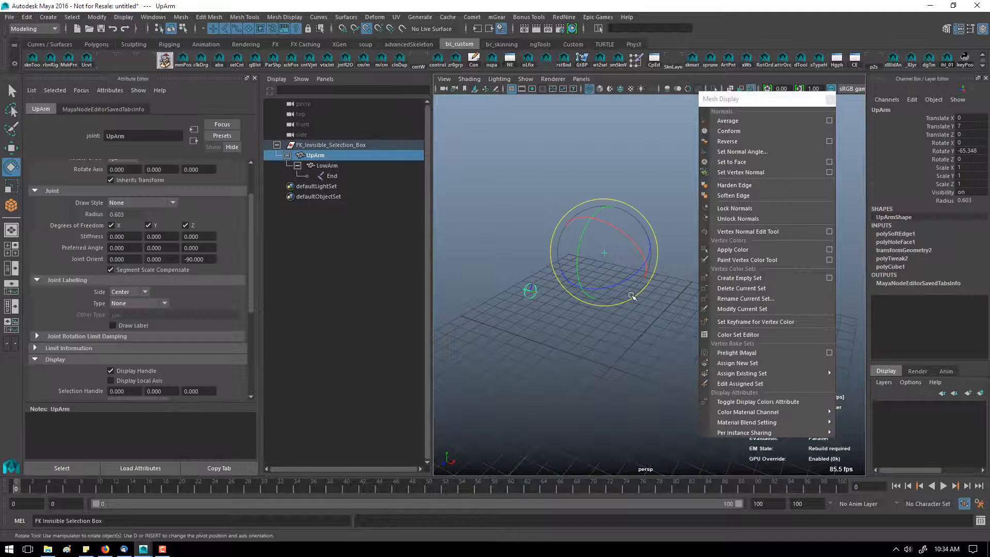
pyautogui.click(627, 338)
pyautogui.moveTo(499, 157); pyautogui.dragTo(774, 447)
pyautogui.moveTo(585, 267)
pyautogui.mouseDown()
pyautogui.moveTo(586, 237)
pyautogui.moveTo(588, 271)
pyautogui.mouseUp()
pyautogui.hotkey('ctrl', 'z')
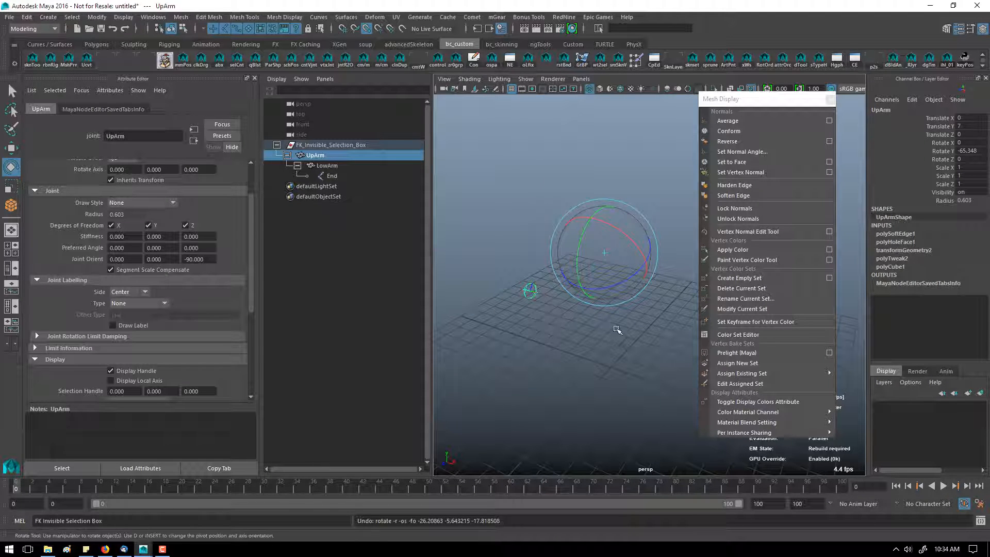
pyautogui.click(561, 323)
pyautogui.click(589, 273)
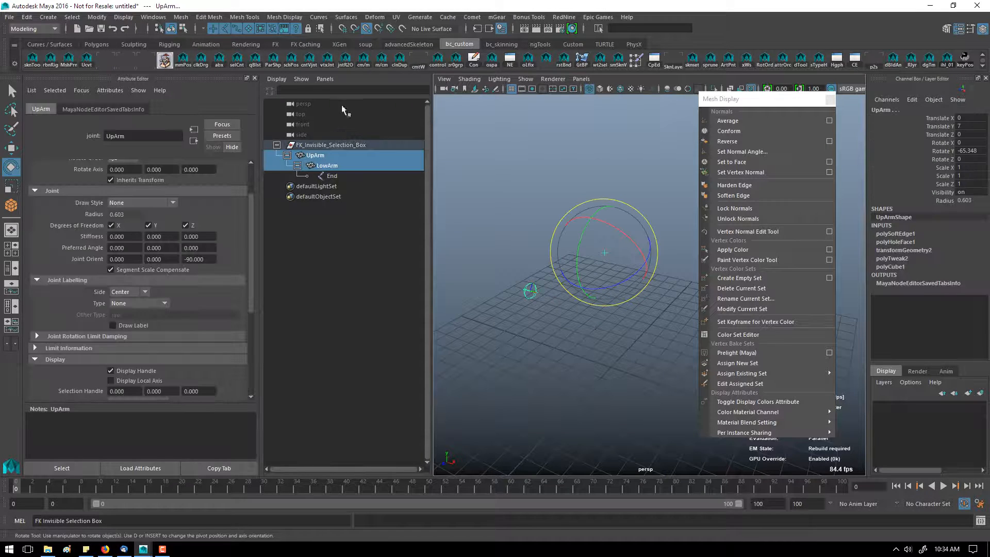
pyautogui.click(573, 152)
pyautogui.click(596, 280)
pyautogui.click(646, 332)
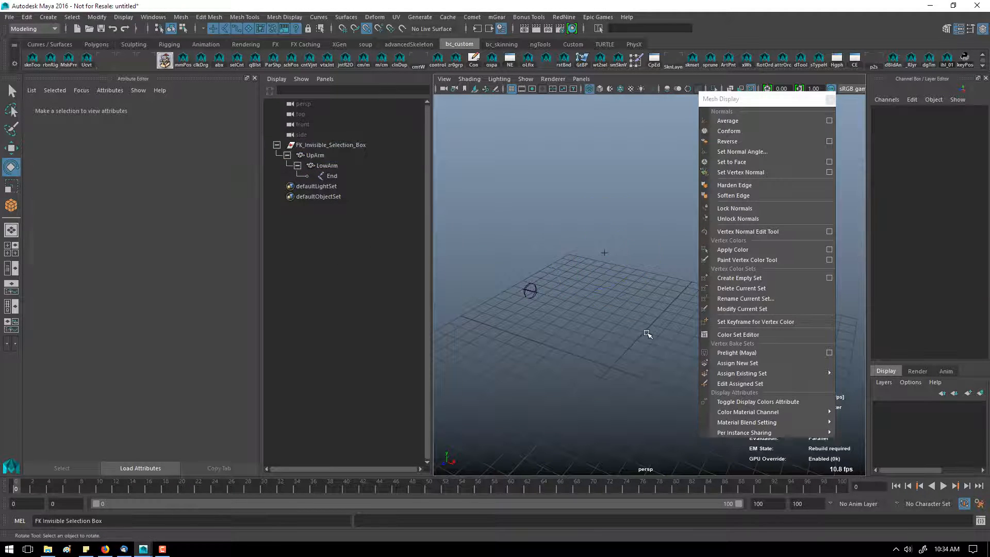
pyautogui.moveTo(592, 225); pyautogui.dragTo(638, 317)
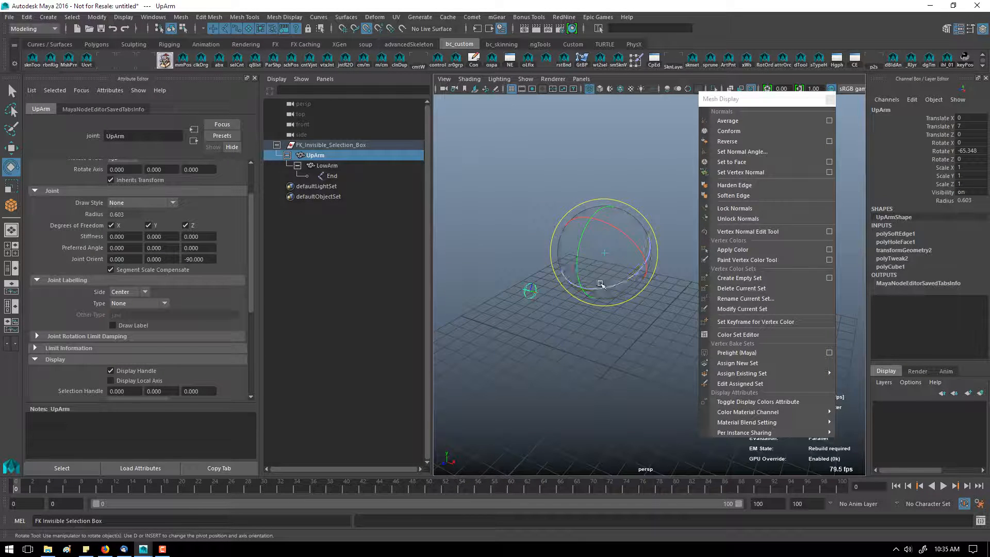
pyautogui.click(616, 355)
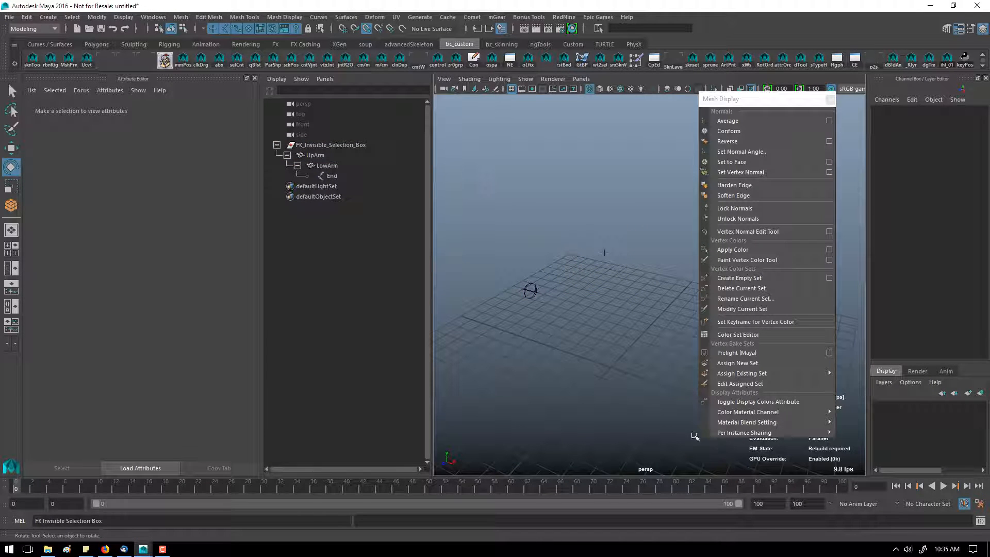
pyautogui.click(613, 222)
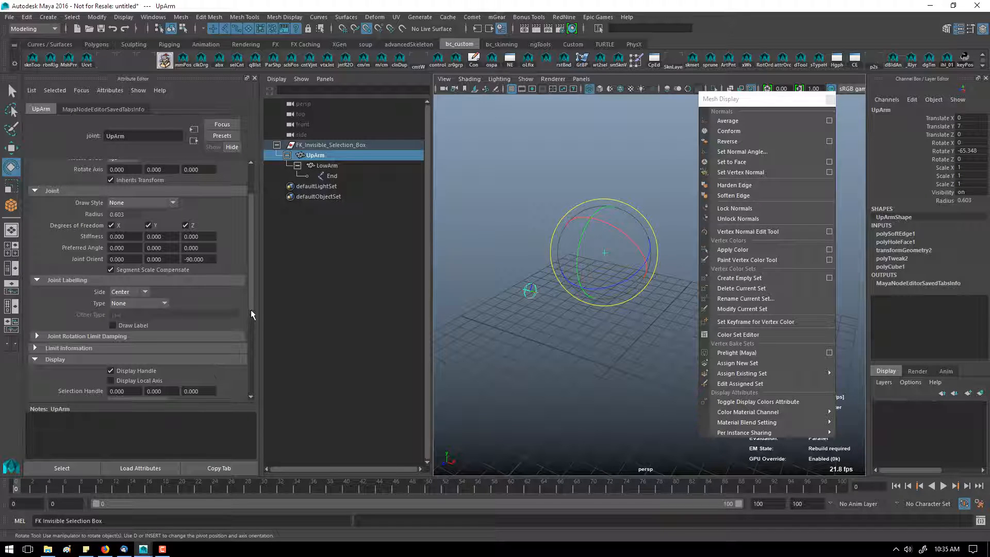
# Step: Toggle Hidden in Outliner on and off for the upper arm joint
pyautogui.moveTo(250, 310); pyautogui.dragTo(249, 374)
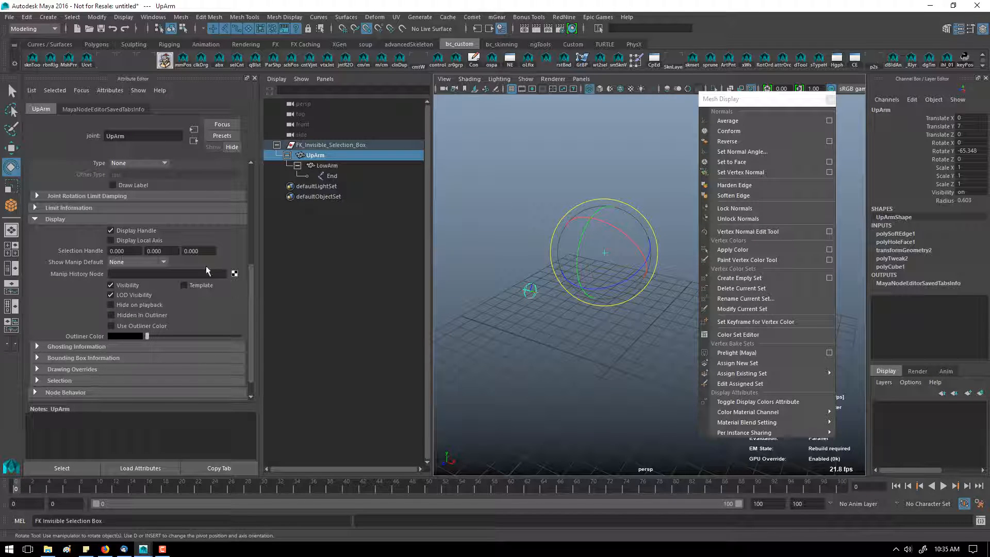
pyautogui.click(158, 264)
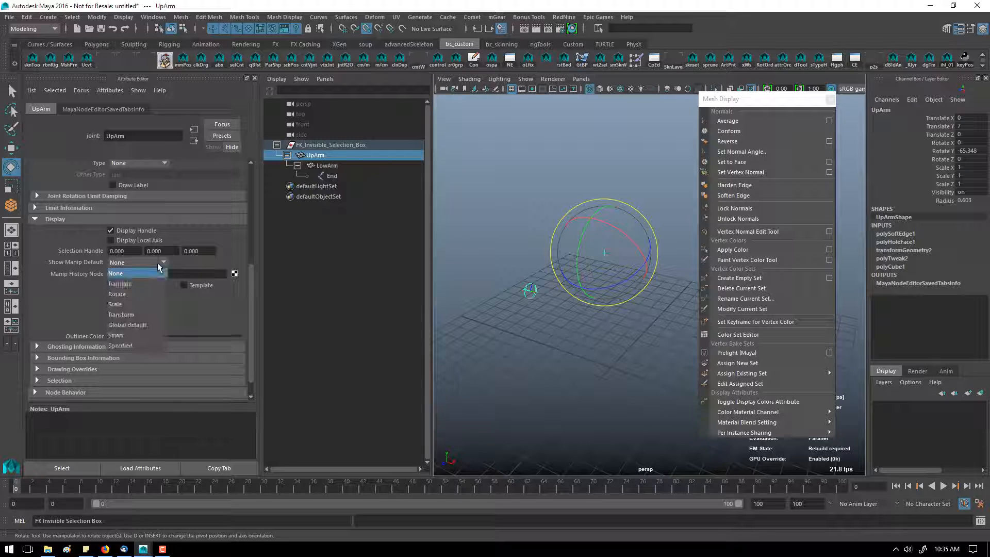
pyautogui.click(188, 264)
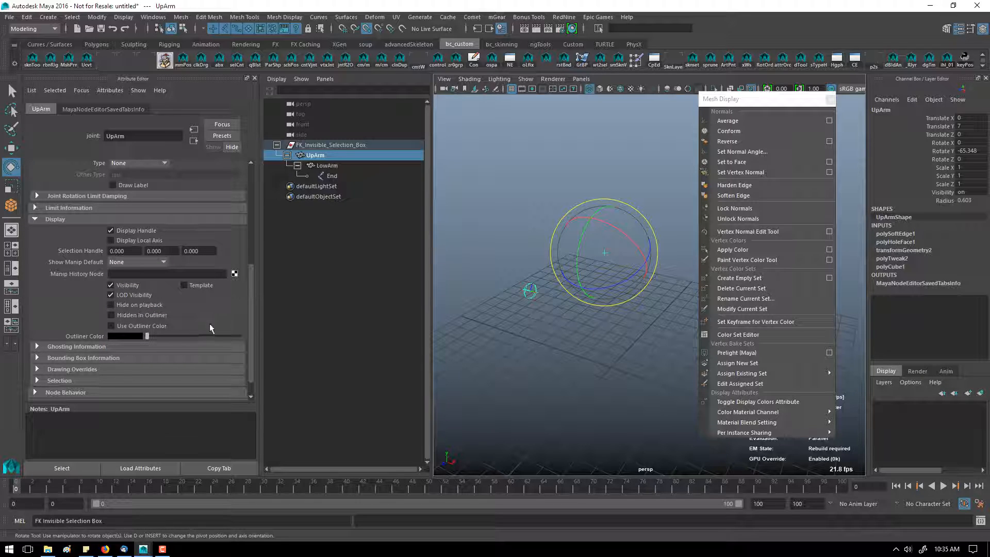
pyautogui.click(136, 315)
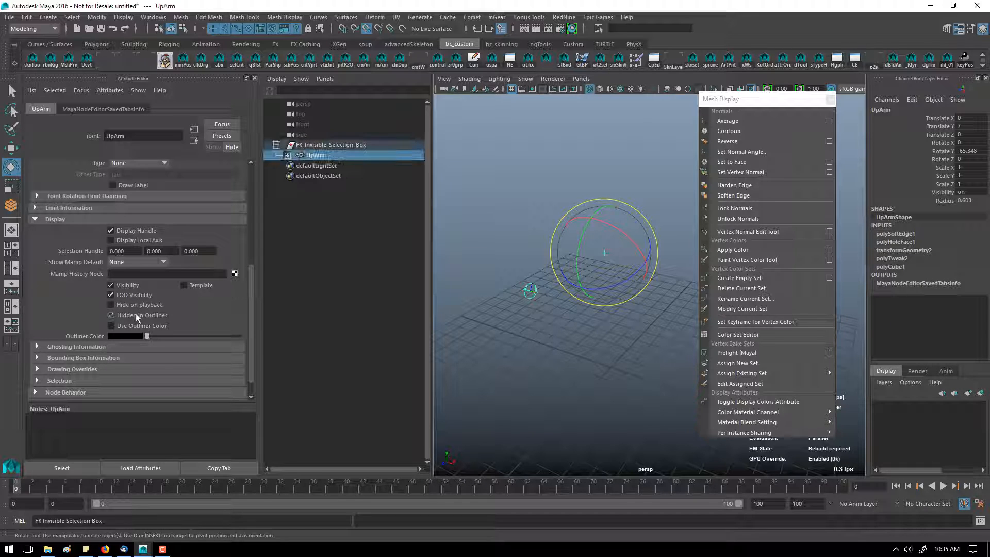
pyautogui.click(135, 314)
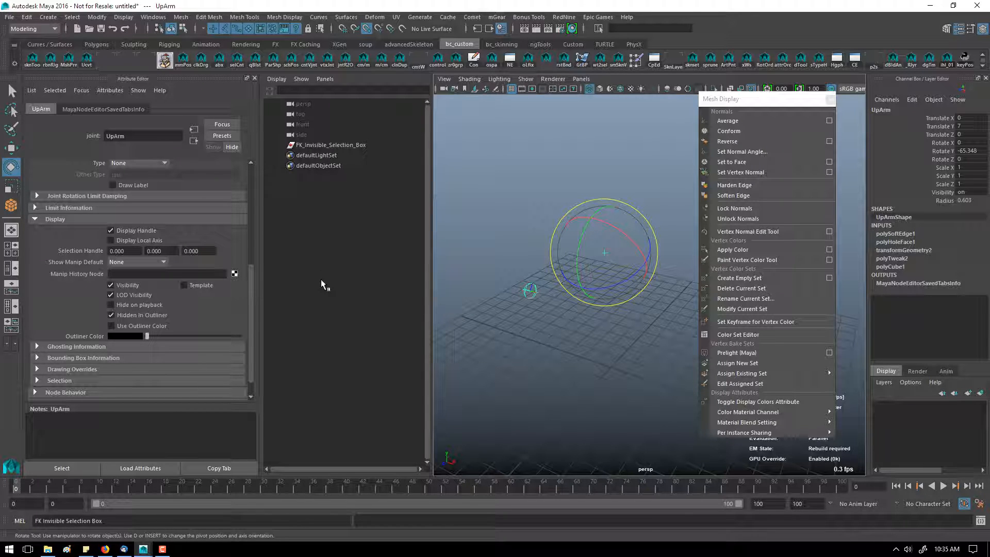
pyautogui.click(134, 314)
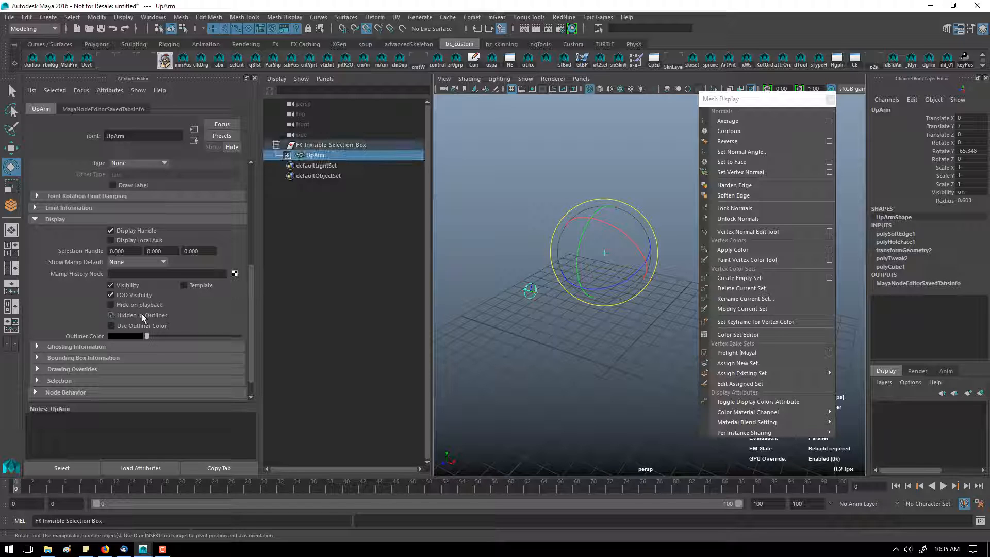
# Step: Test selecting the lower and upper arm controls by clicking inside their boxes
pyautogui.click(490, 206)
pyautogui.moveTo(540, 201); pyautogui.dragTo(664, 370)
pyautogui.moveTo(486, 176); pyautogui.dragTo(669, 456)
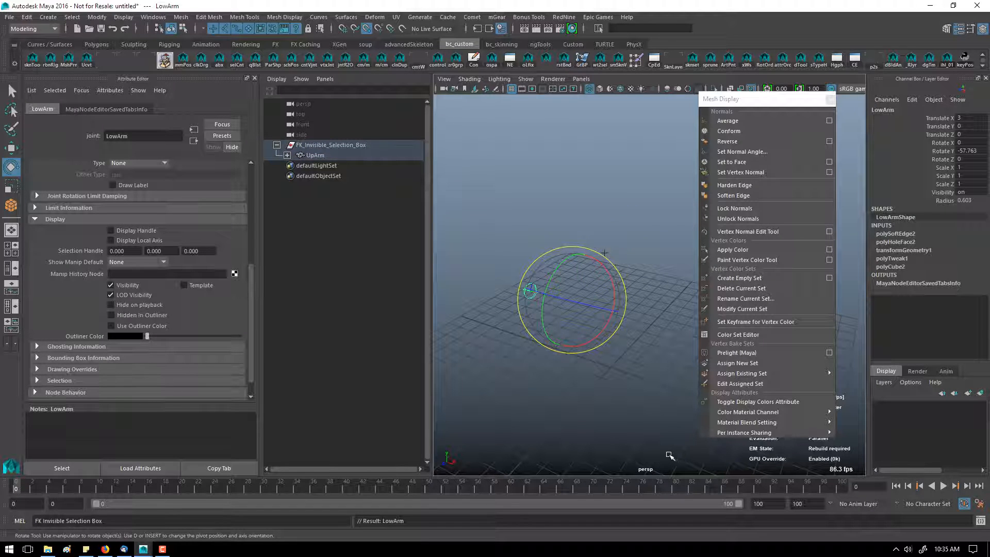
pyautogui.click(583, 206)
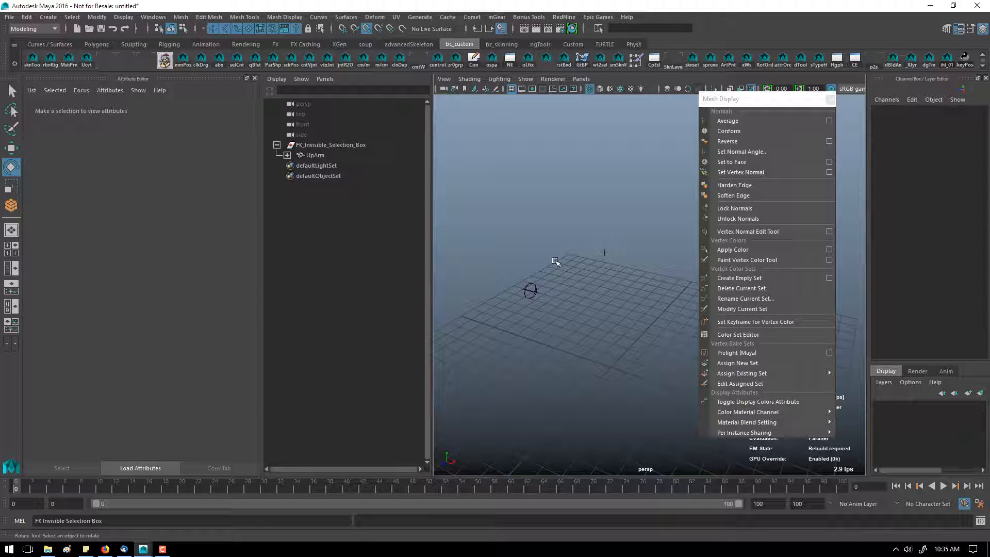
pyautogui.click(579, 291)
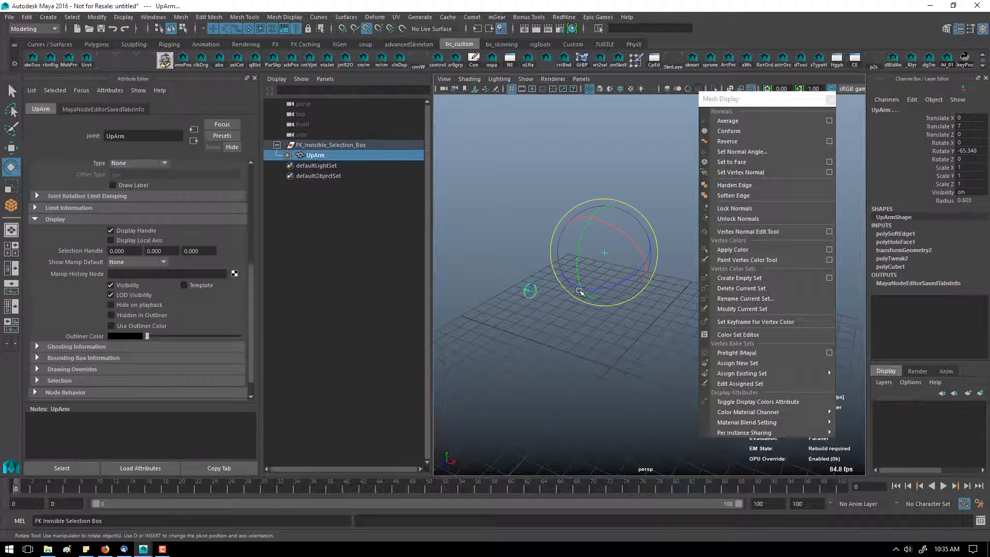
pyautogui.keyDown('alt'); pyautogui.moveTo(580, 291); pyautogui.dragTo(597, 292); pyautogui.keyUp('alt')
pyautogui.click(552, 271)
pyautogui.click(604, 288)
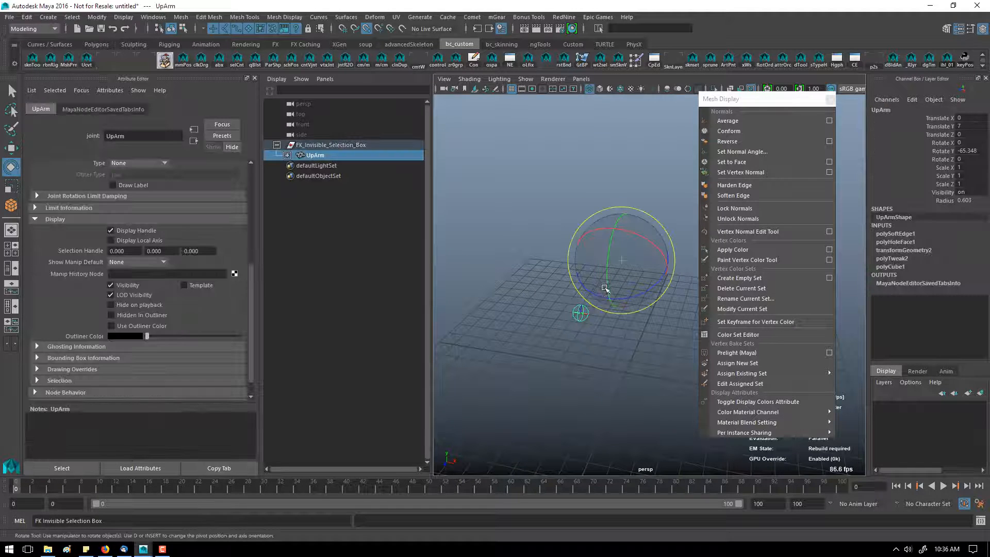
pyautogui.click(548, 200)
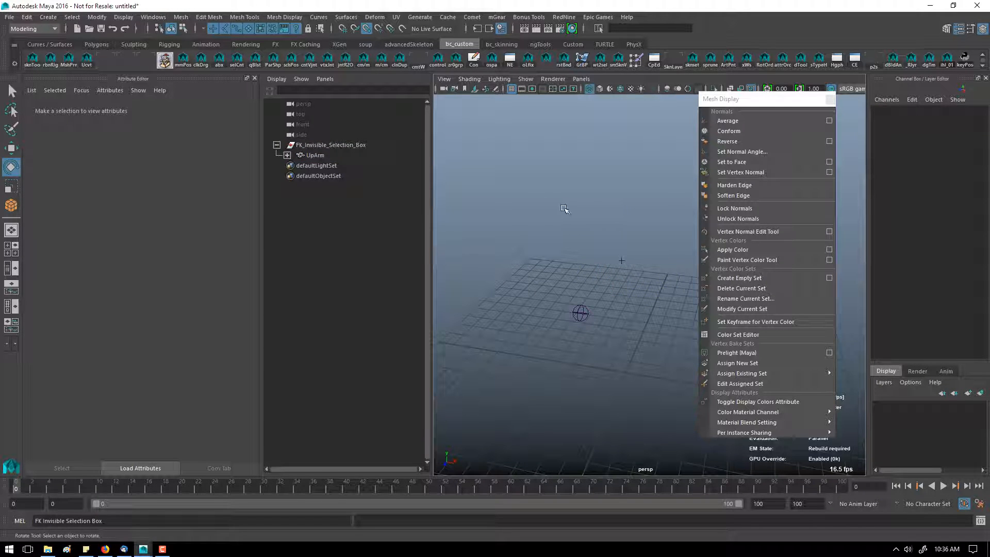
pyautogui.click(612, 264)
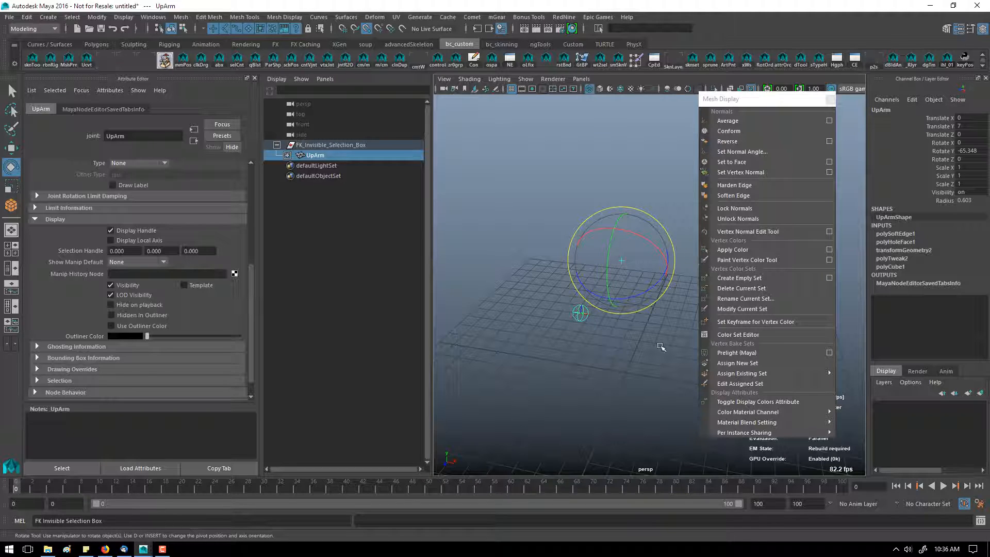